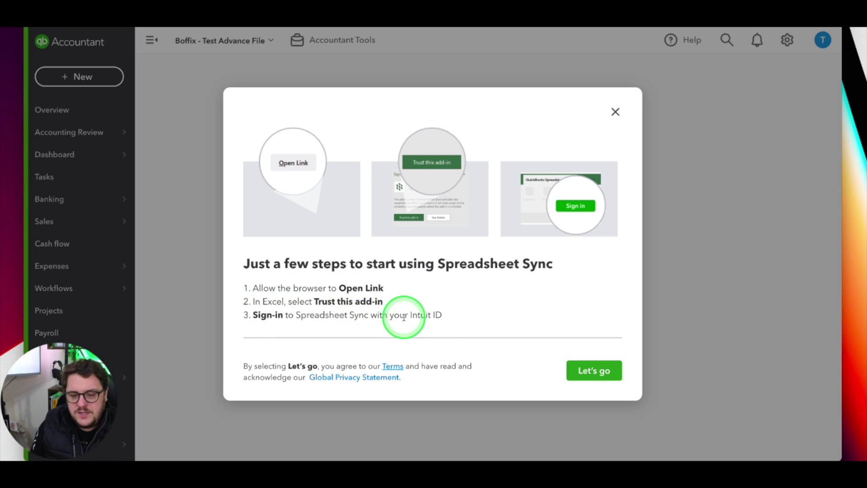
Launch Spreadsheet Sync from QuickBooks, allow the site to open Microsoft Excel, and open the add-in there
click(593, 370)
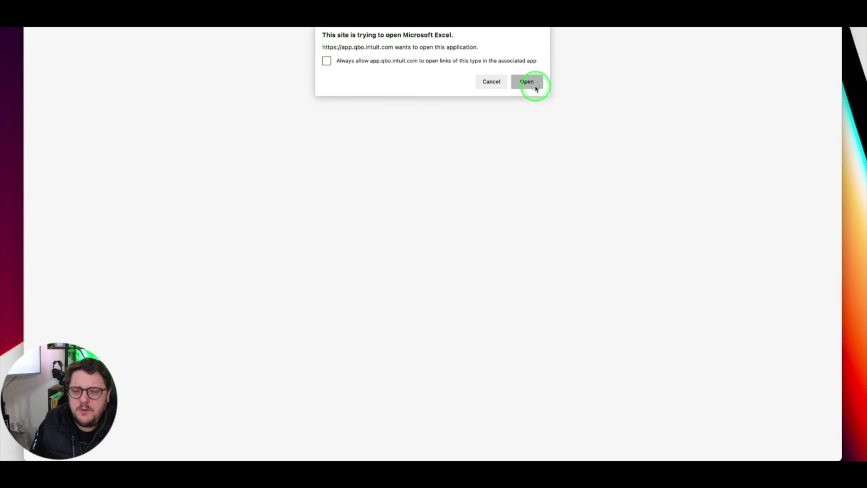
click(536, 87)
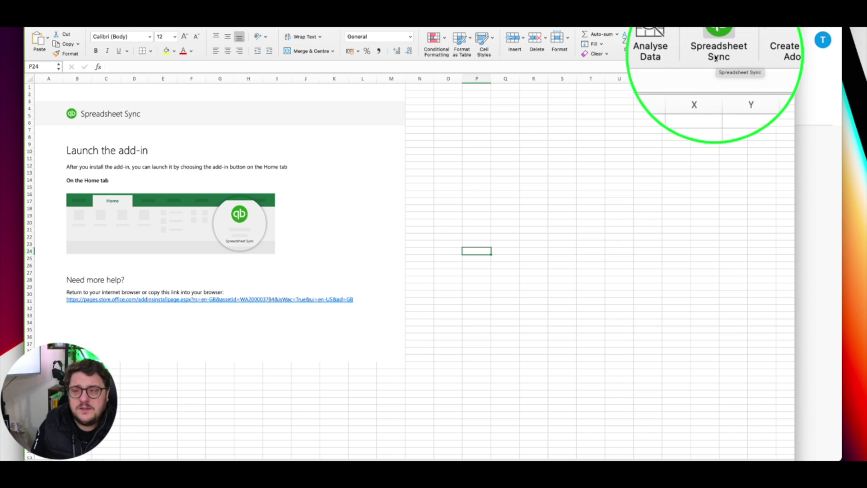
click(713, 40)
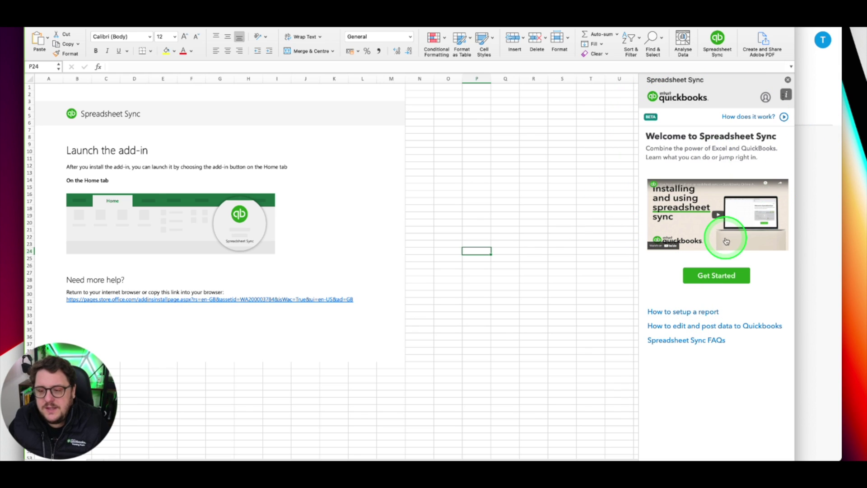
Play the add-in's welcome video and skim its sections on installing, connecting, building a report and editing it in Excel
click(718, 216)
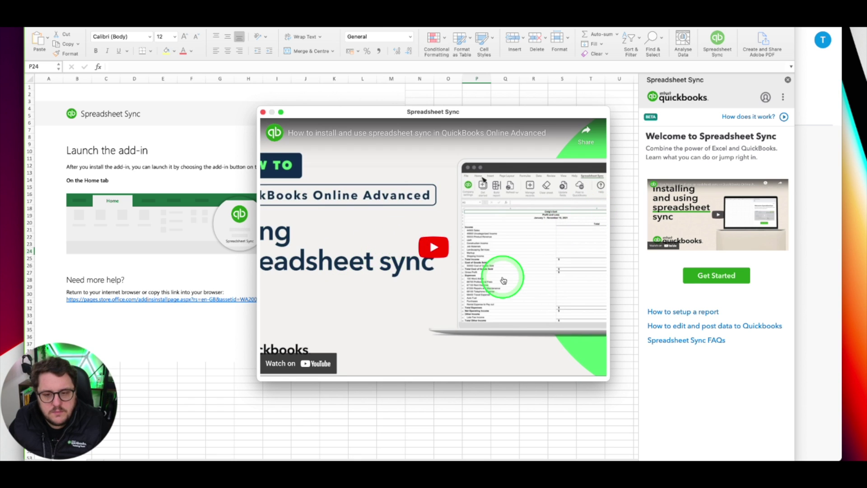
click(451, 262)
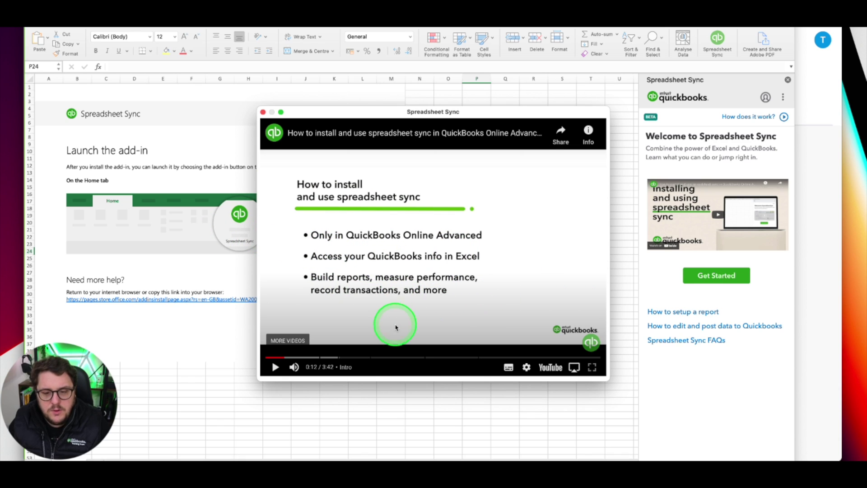
click(300, 358)
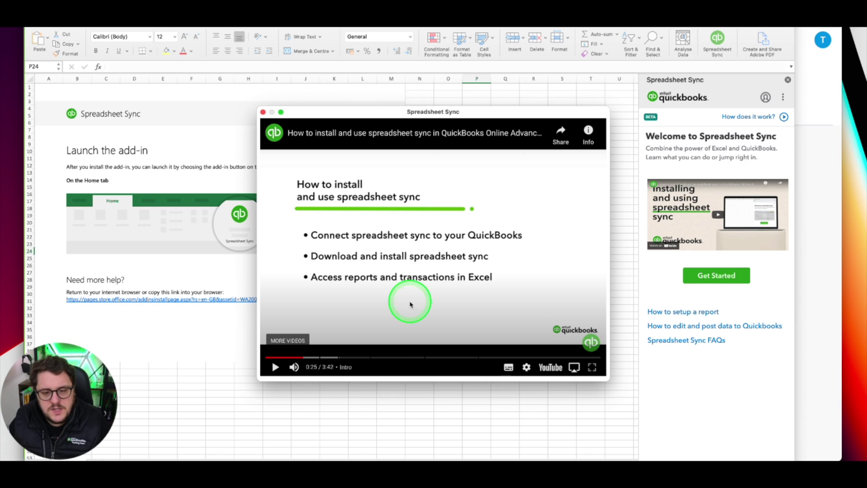
click(329, 358)
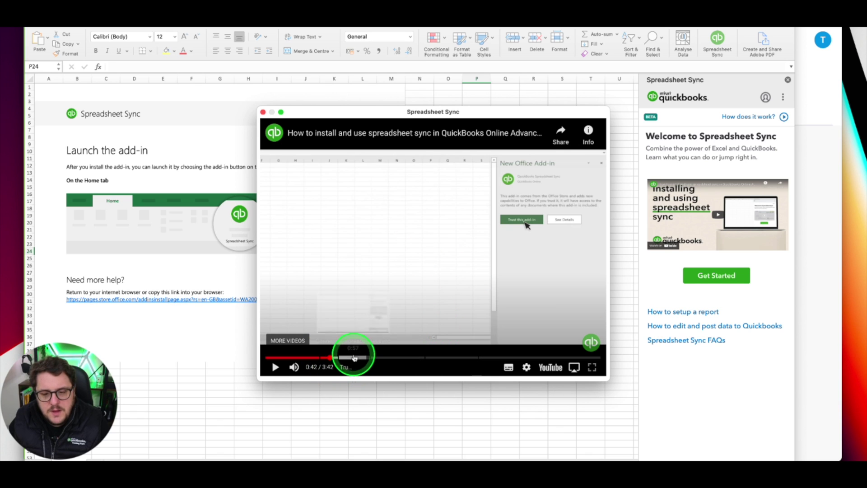
click(355, 358)
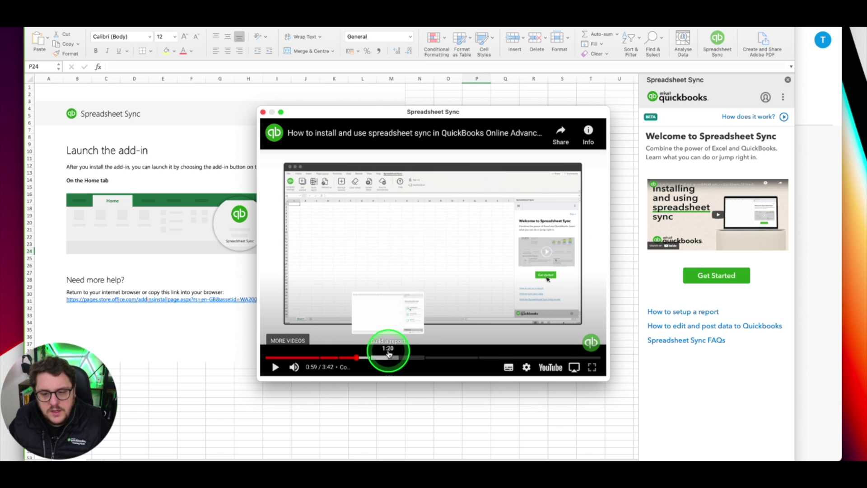
click(323, 358)
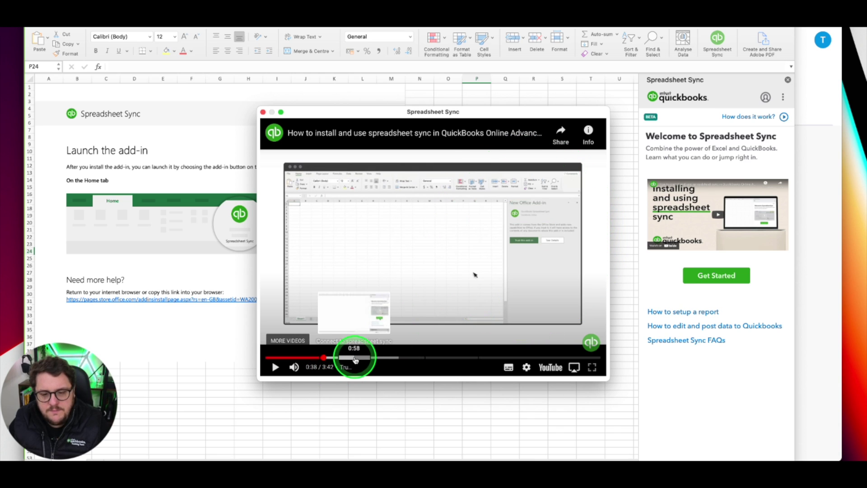
click(356, 358)
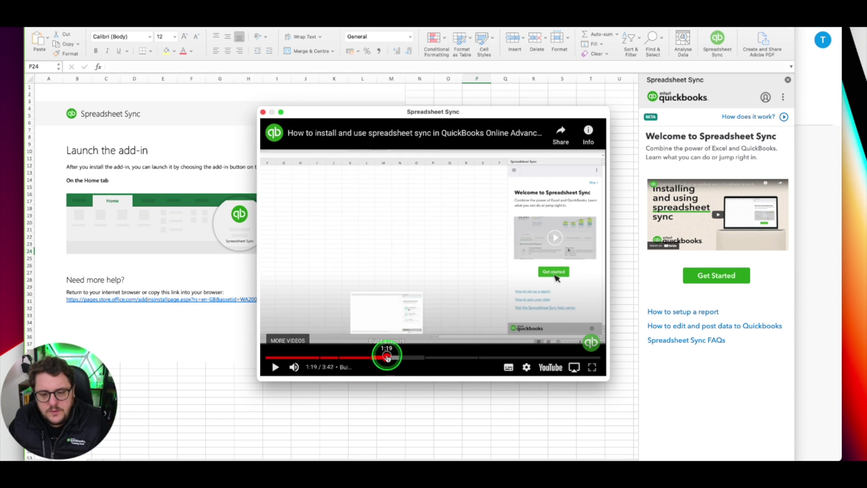
click(383, 358)
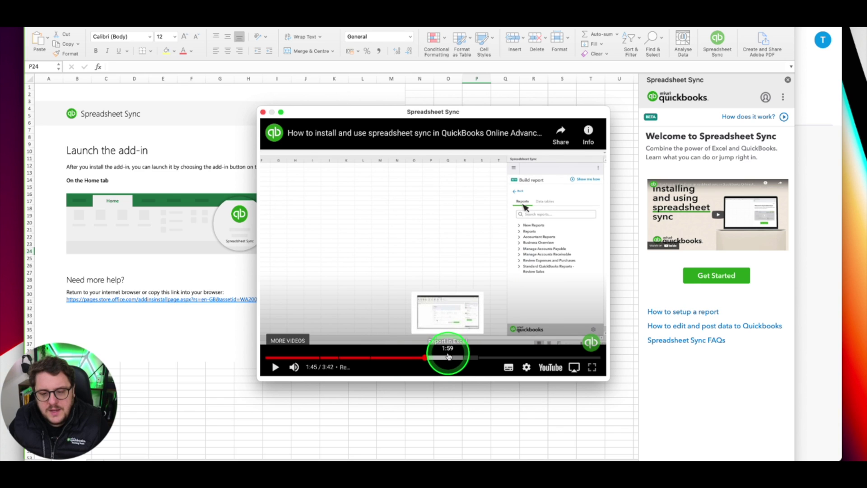
click(449, 358)
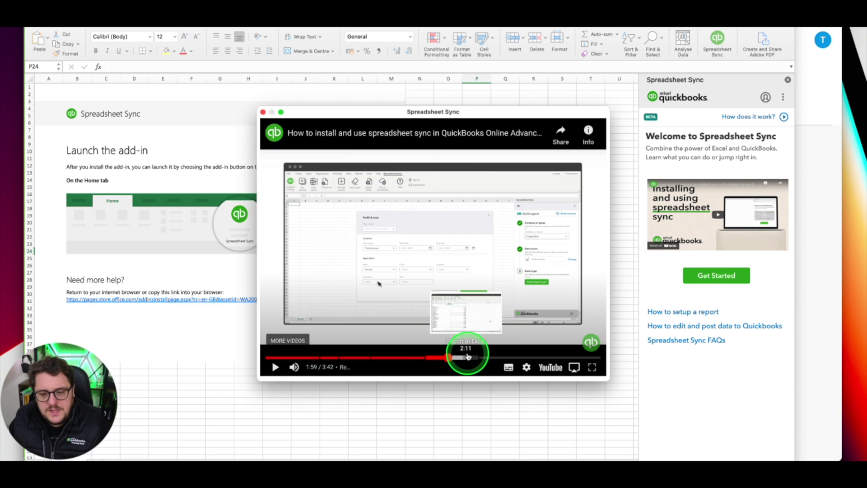
click(486, 356)
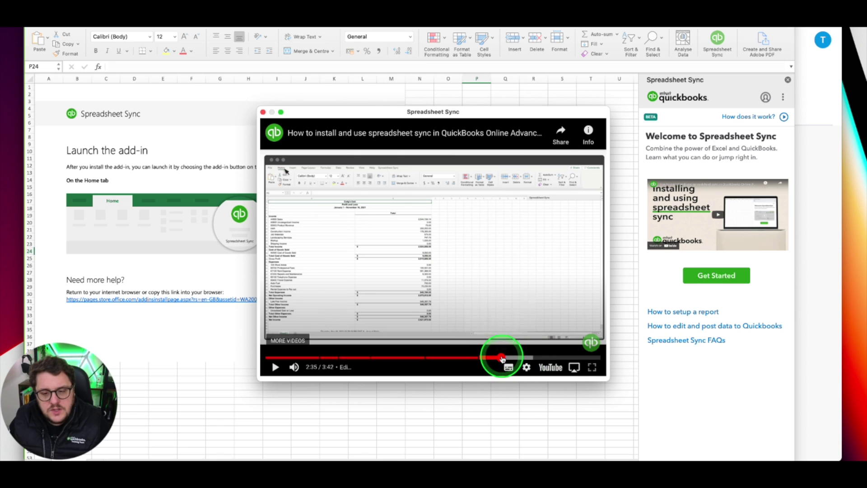
click(519, 357)
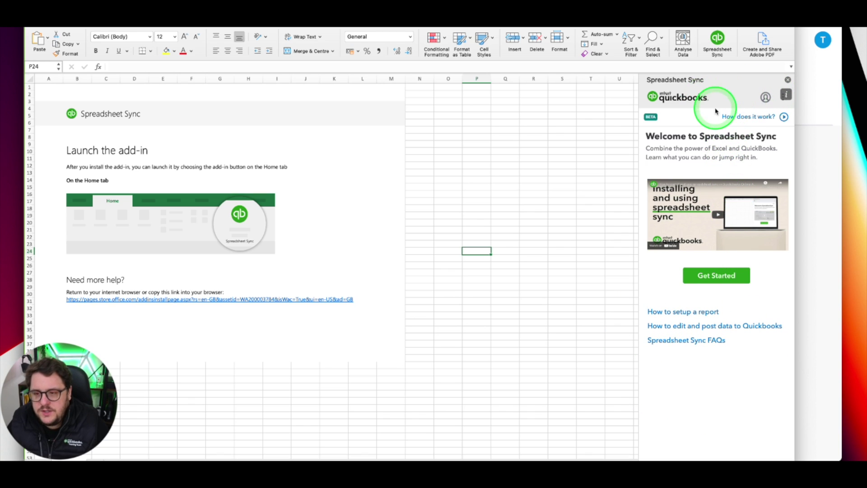
Start building a report from My QuickBooks data and open the data source selection
click(710, 276)
click(710, 208)
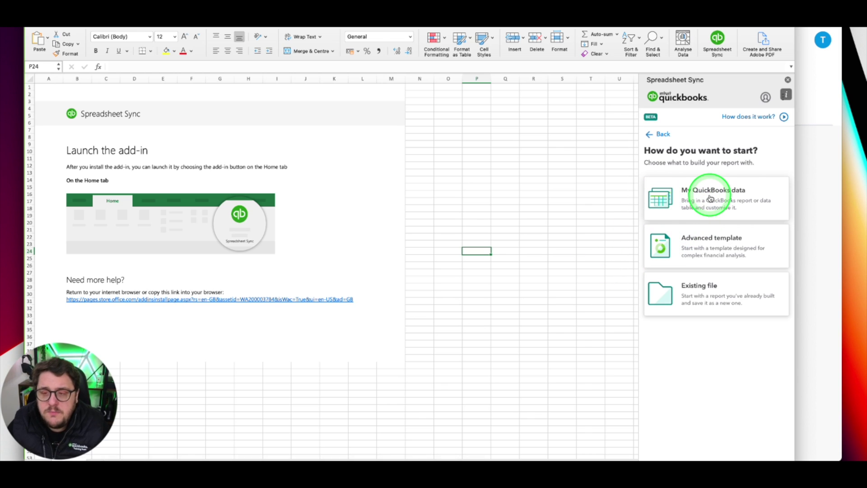
click(736, 195)
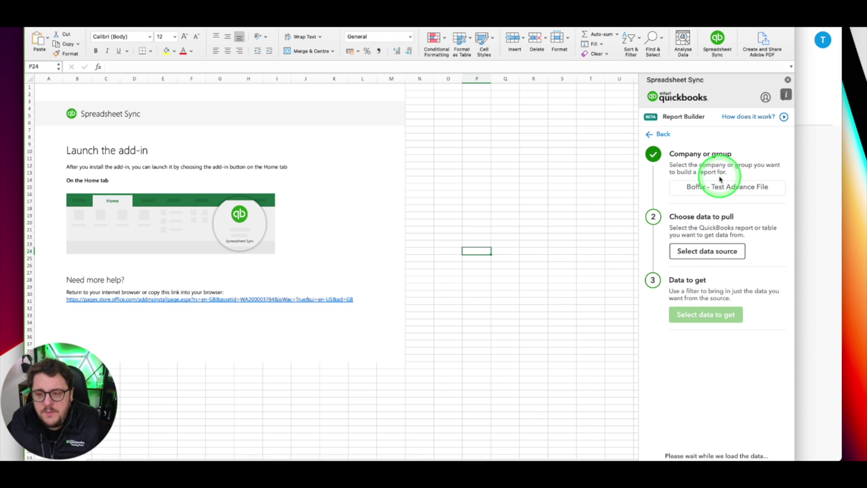
click(718, 251)
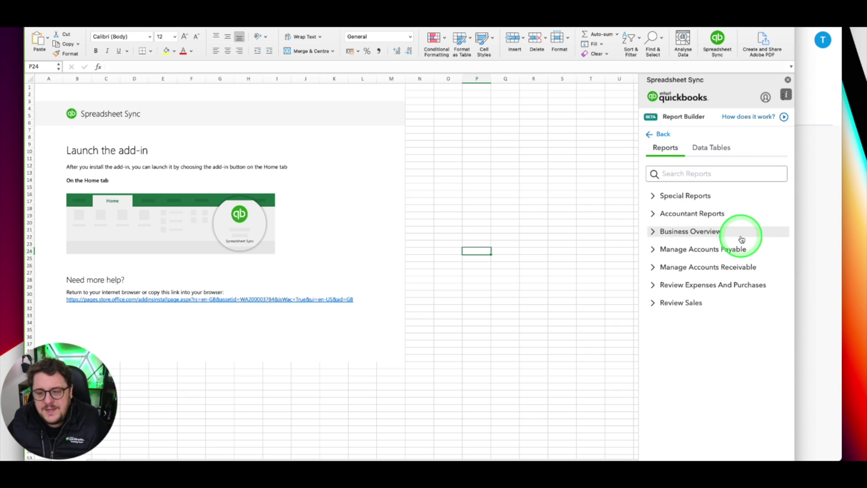
Examine the reports available in the categories from Special Reports through Review Sales
click(688, 199)
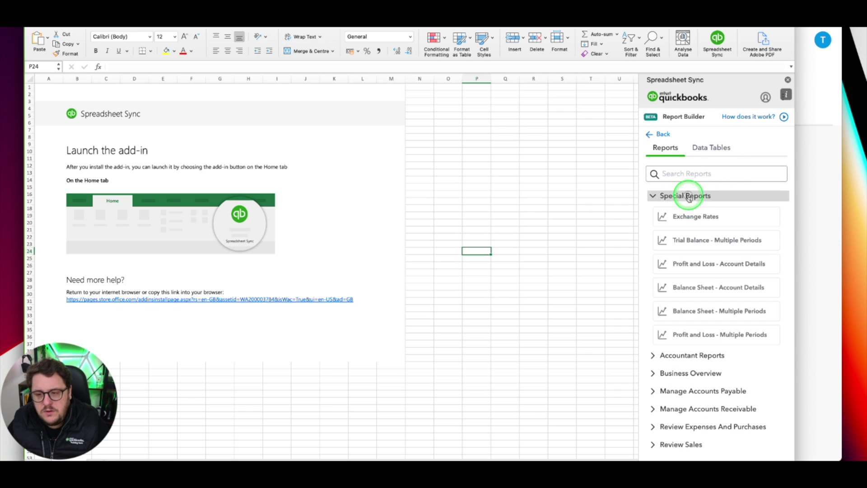
click(689, 197)
click(687, 216)
click(687, 216)
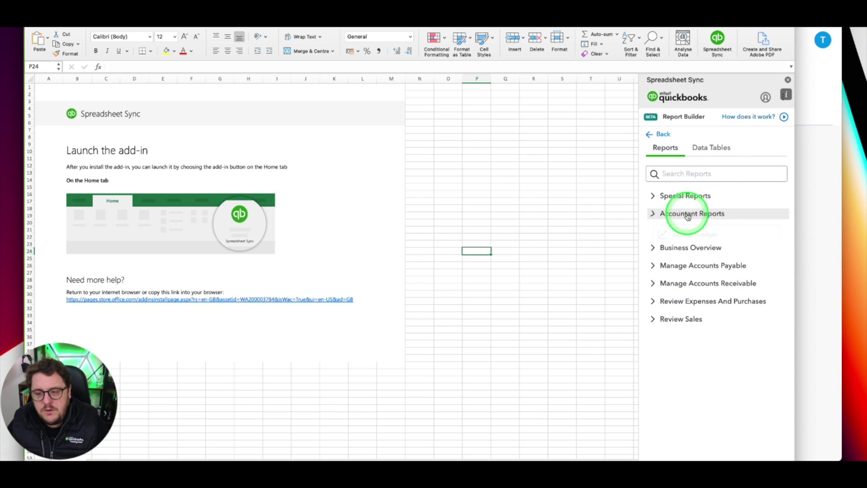
click(686, 230)
click(686, 231)
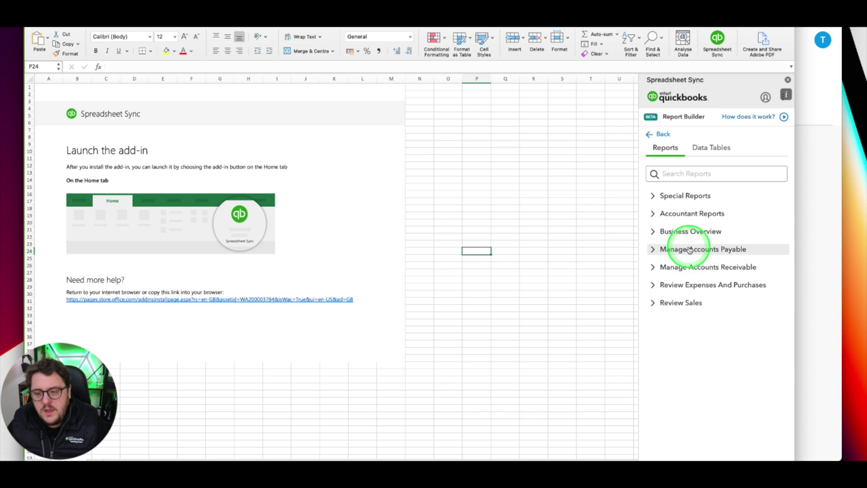
click(688, 249)
click(688, 250)
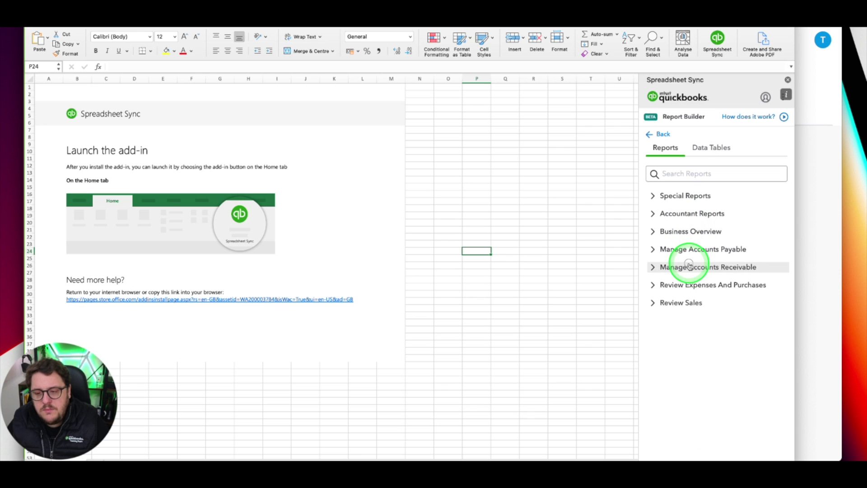
click(689, 266)
click(689, 266)
click(693, 284)
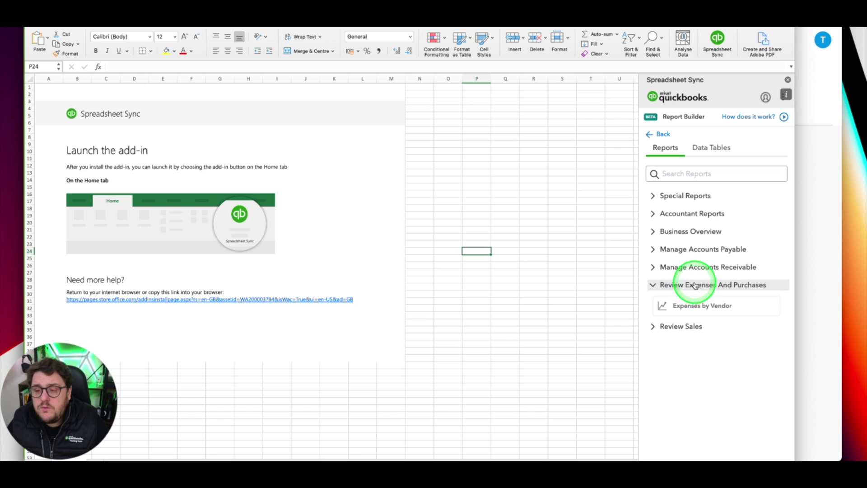
click(682, 325)
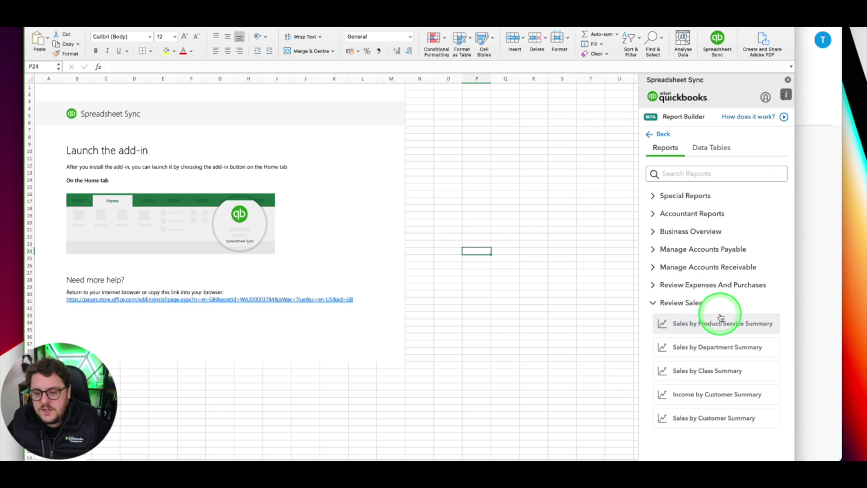
click(687, 266)
click(688, 267)
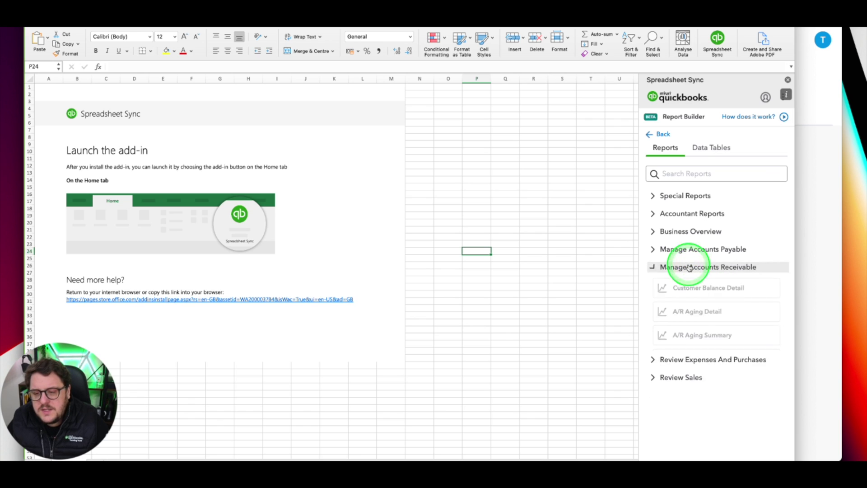
Choose the Trial Balance report from Business Overview as the data source and open its data filter
click(685, 232)
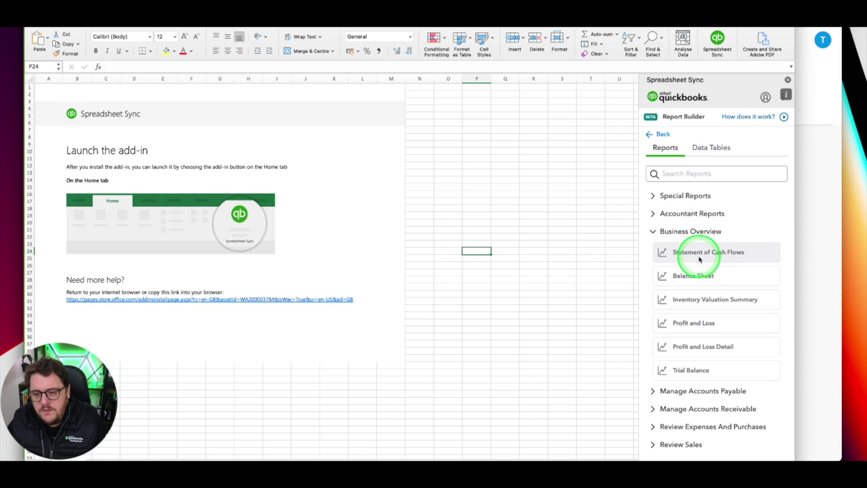
click(695, 371)
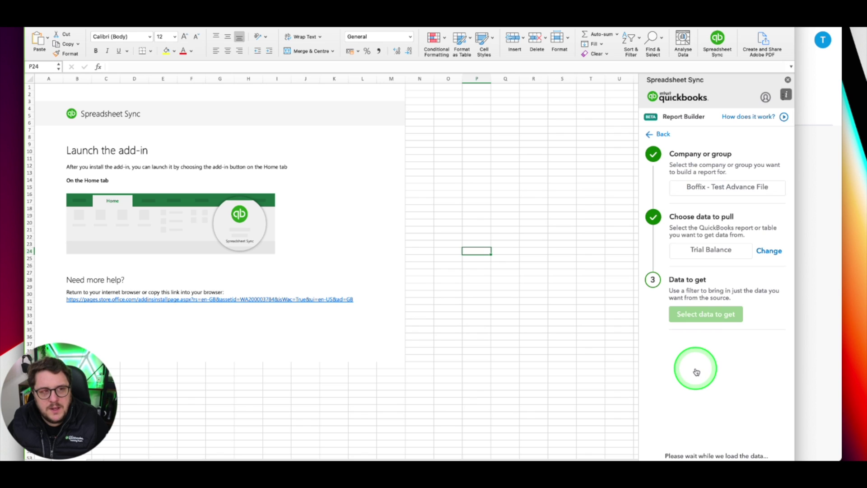
click(721, 315)
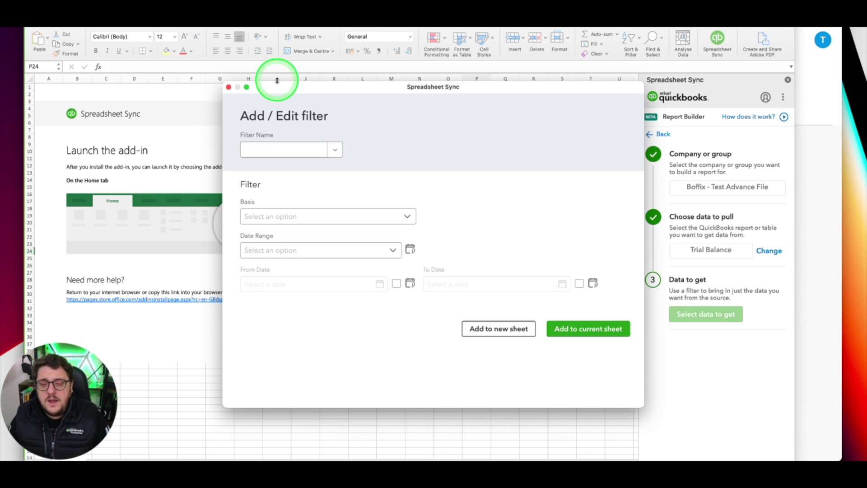
Set the Trial Balance filter's accounting basis to Accrual
click(330, 155)
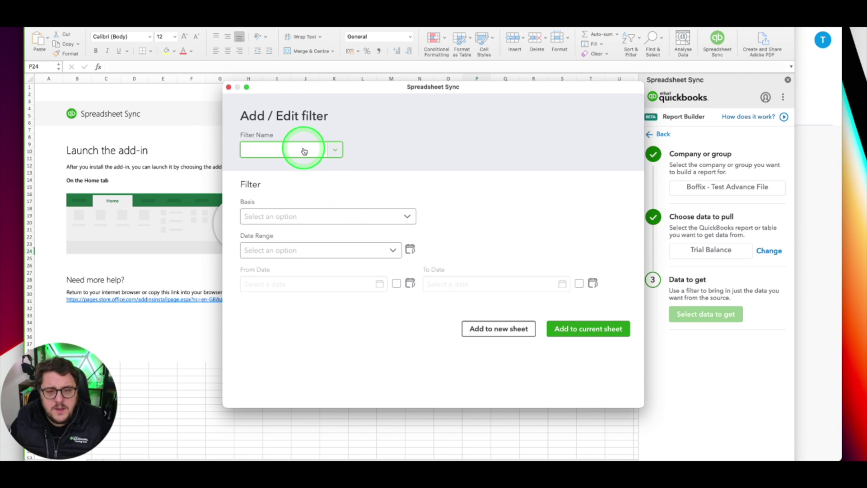
click(406, 215)
click(264, 236)
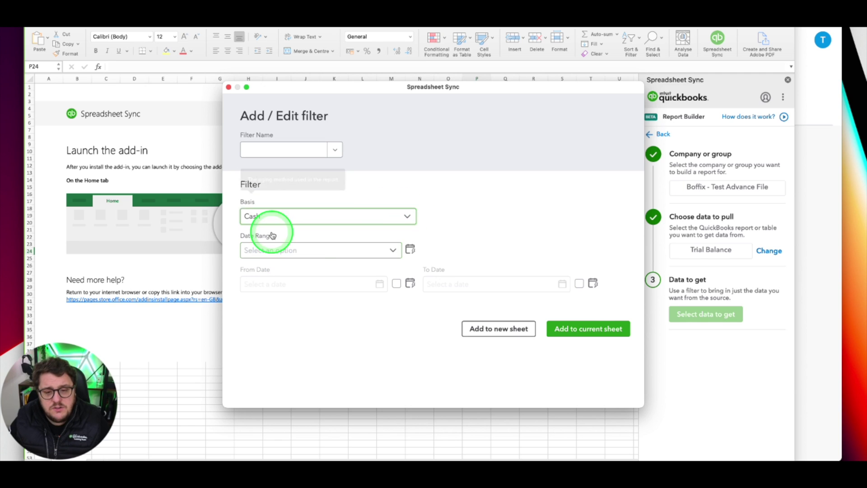
click(406, 215)
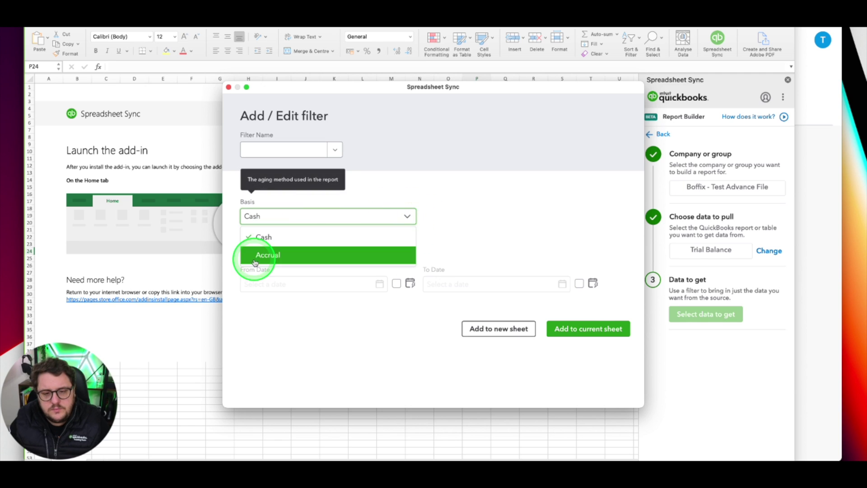
click(256, 255)
Set the Trial Balance filter's date range to This Fiscal Year
click(394, 249)
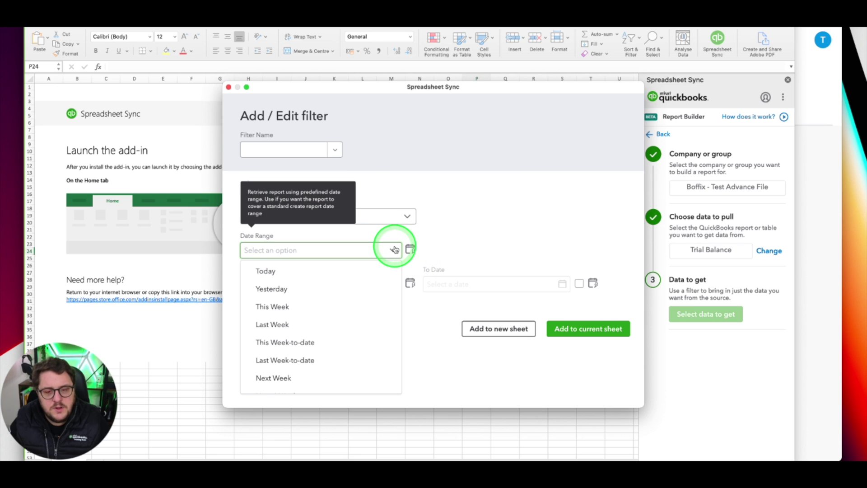
scroll(339, 316, down, 10)
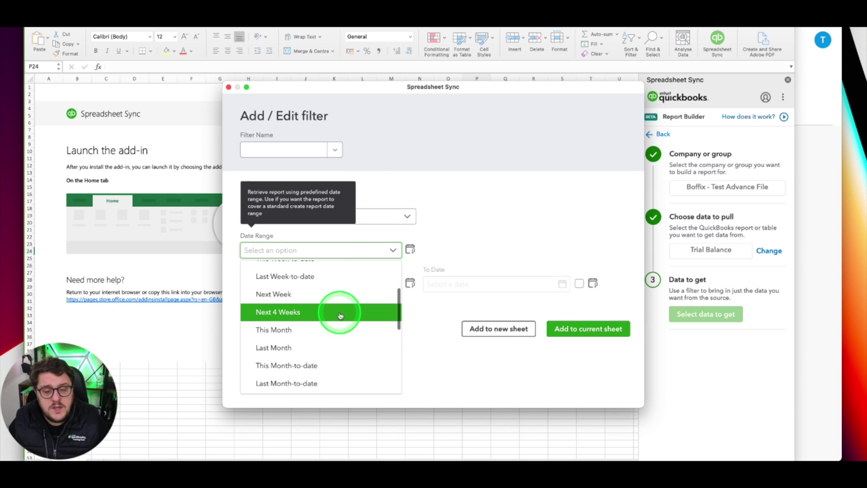
scroll(338, 320, down, 3)
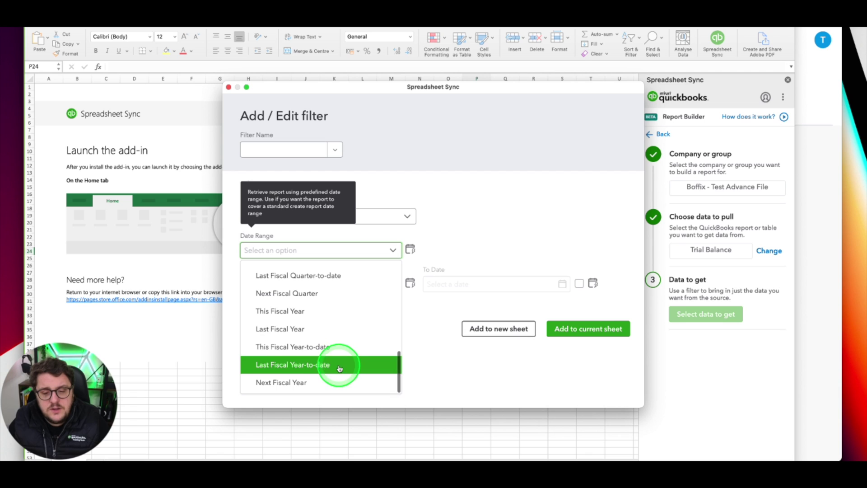
scroll(339, 366, up, 6)
scroll(338, 364, up, 3)
scroll(334, 356, down, 8)
click(325, 346)
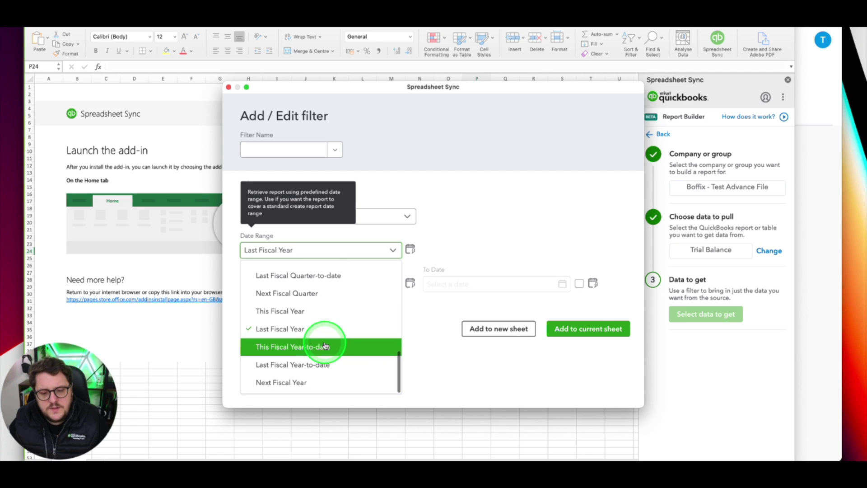
click(321, 319)
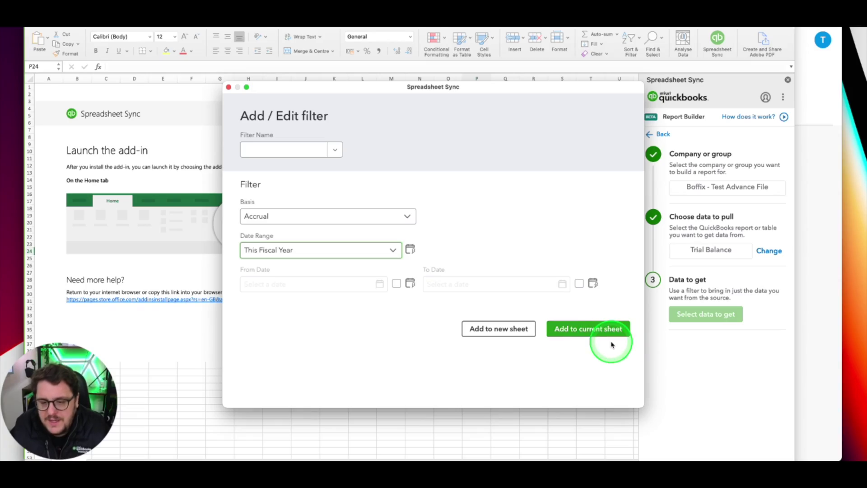
Add the filtered Trial Balance data to a new sheet and check the date and time in its header row
click(509, 329)
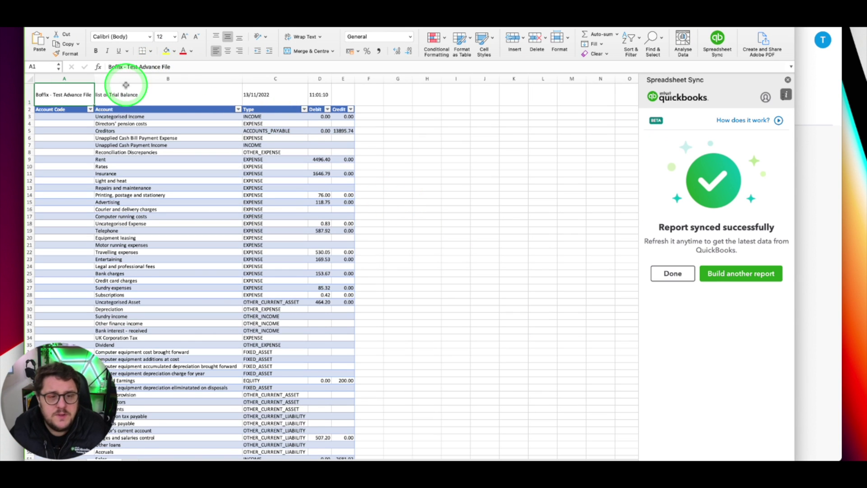
click(253, 93)
click(319, 93)
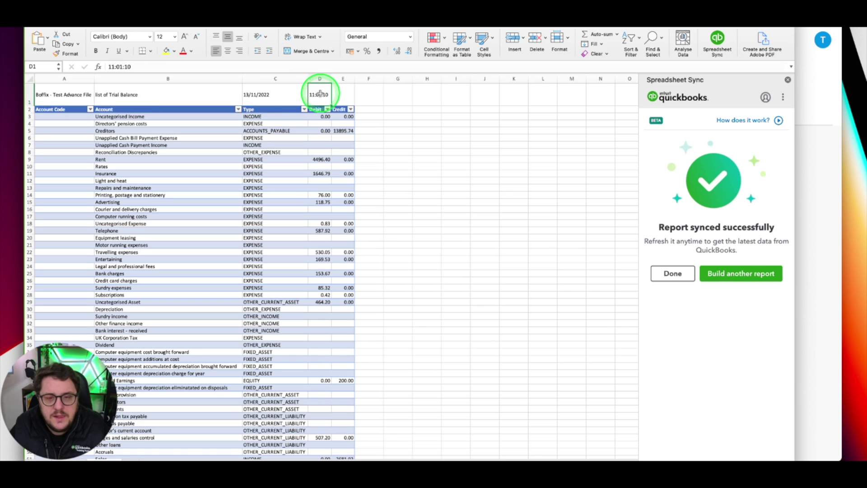
click(324, 94)
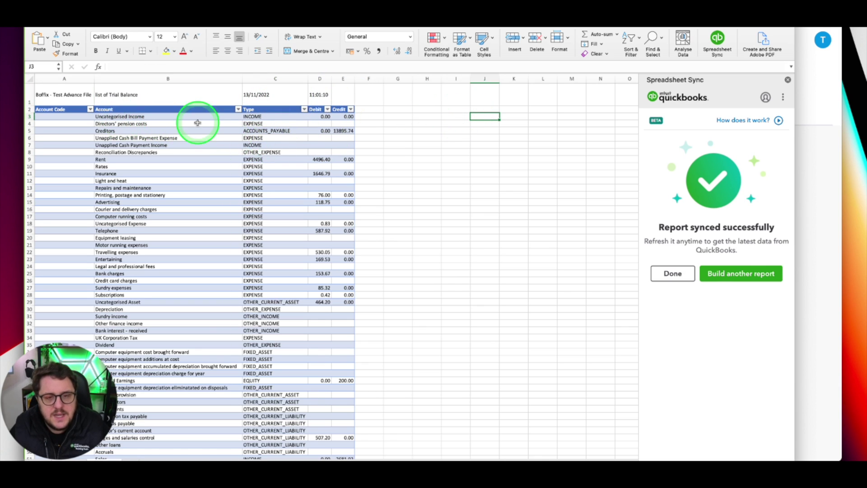
Examine the synced Trial Balance, including the Account column's filter options and the debit and credit rows down to the totals
click(238, 109)
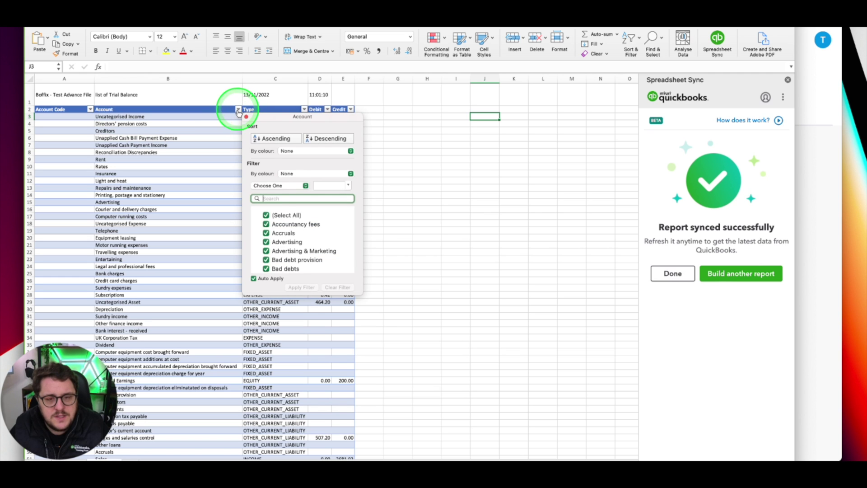
click(512, 205)
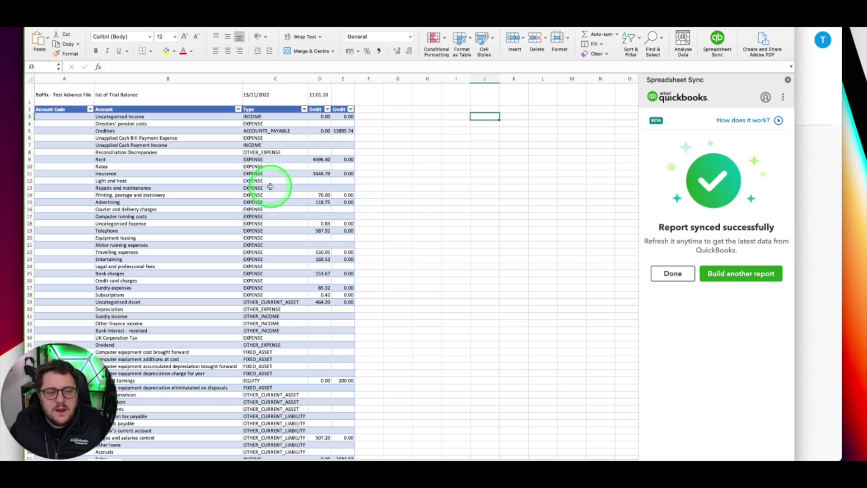
click(270, 193)
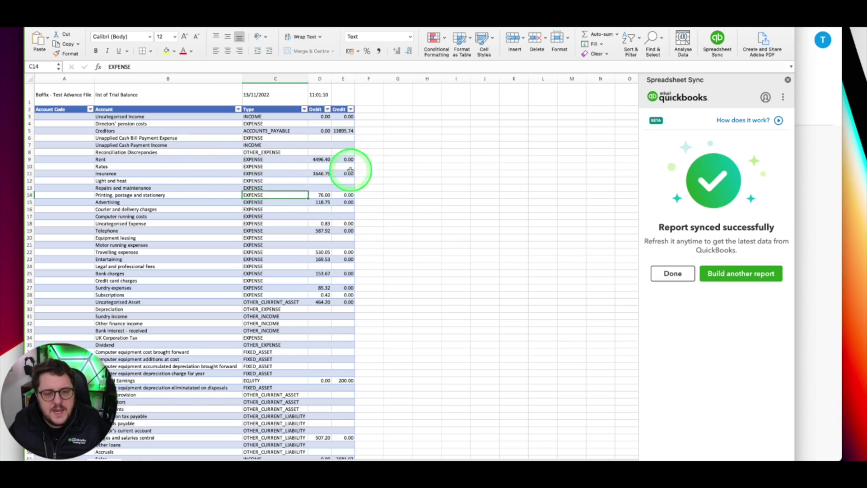
scroll(335, 271, down, 20)
scroll(334, 271, up, 20)
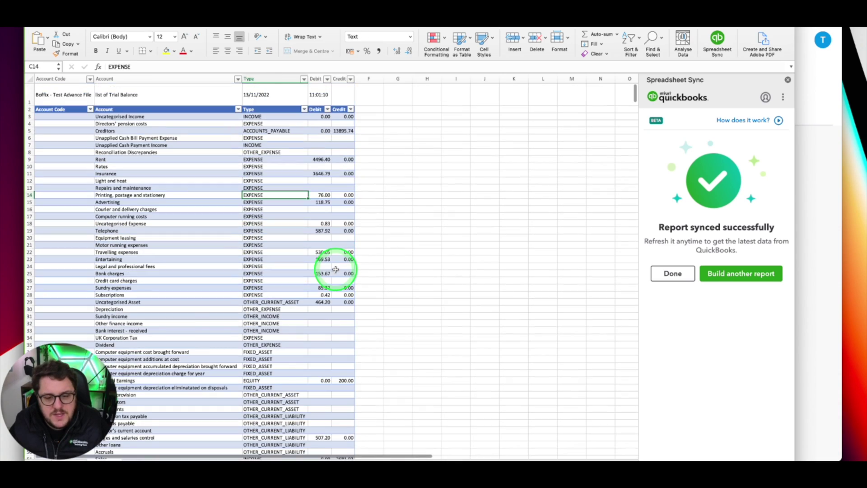
scroll(333, 269, down, 20)
scroll(333, 270, down, 2)
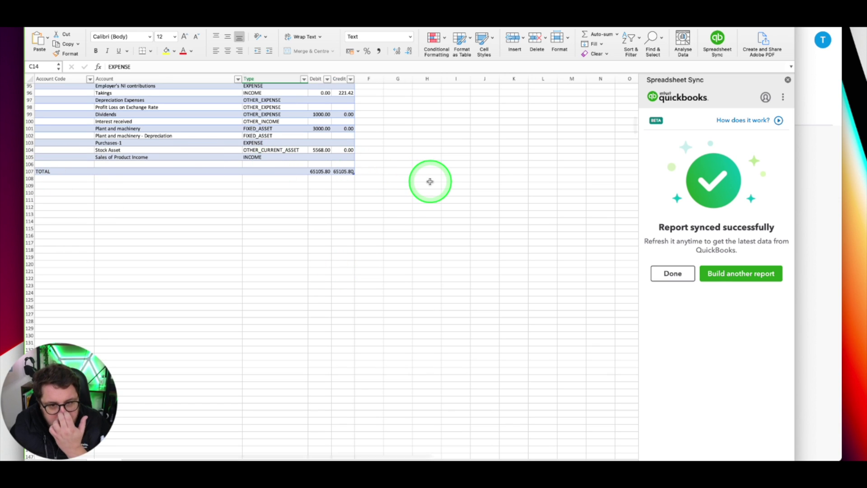
scroll(395, 195, up, 8)
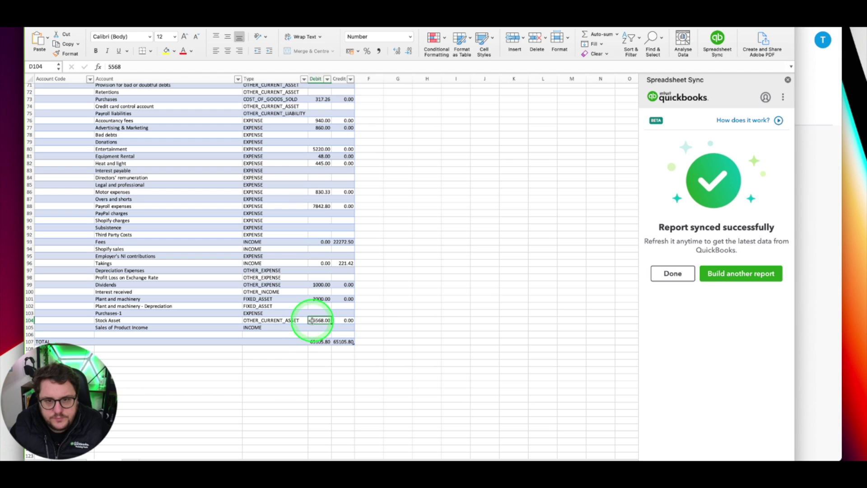
click(309, 245)
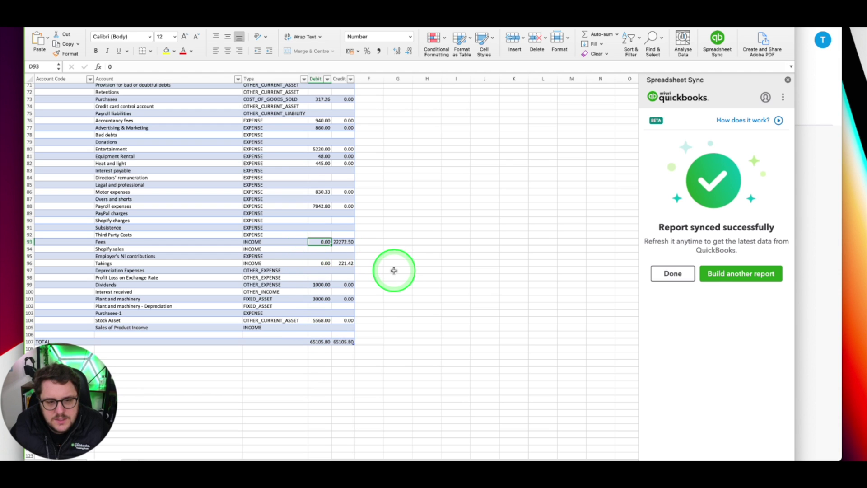
scroll(393, 270, up, 6)
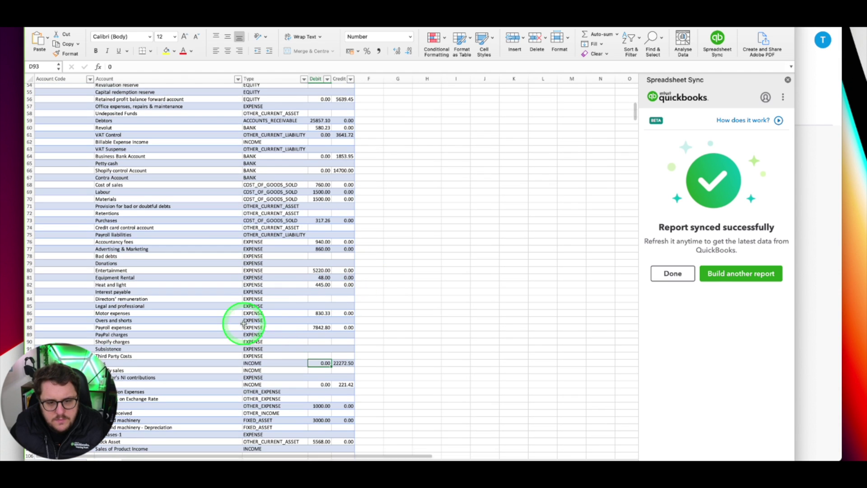
scroll(334, 293, up, 15)
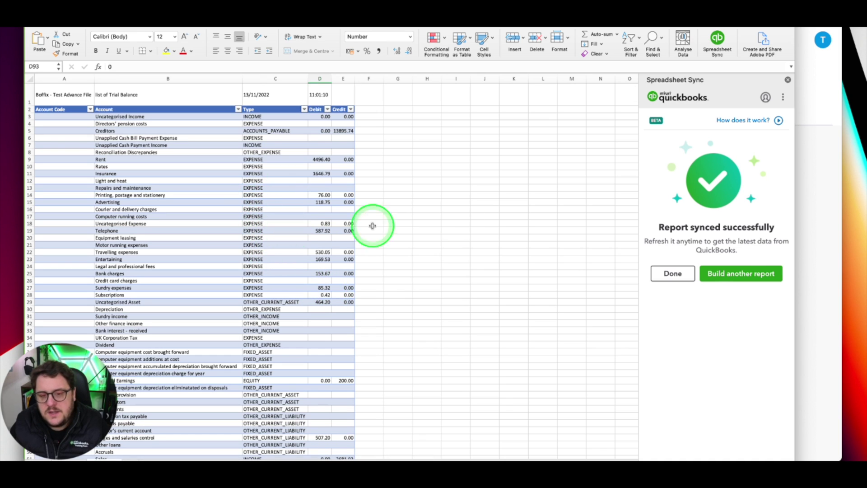
Reload the Spreadsheet Sync add-in and start a new report from an advanced template
click(783, 97)
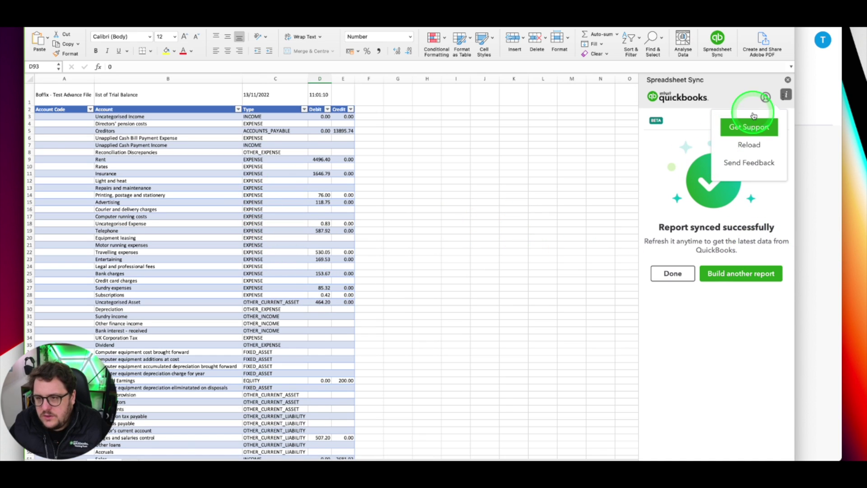
click(745, 146)
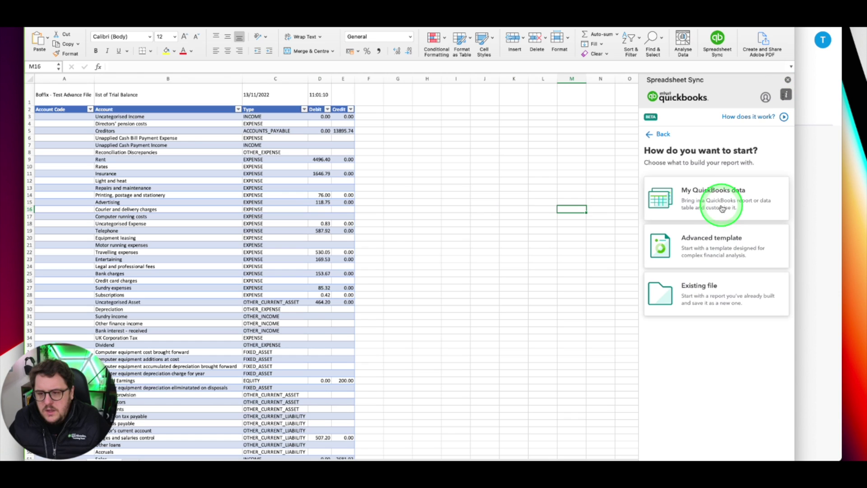
click(715, 245)
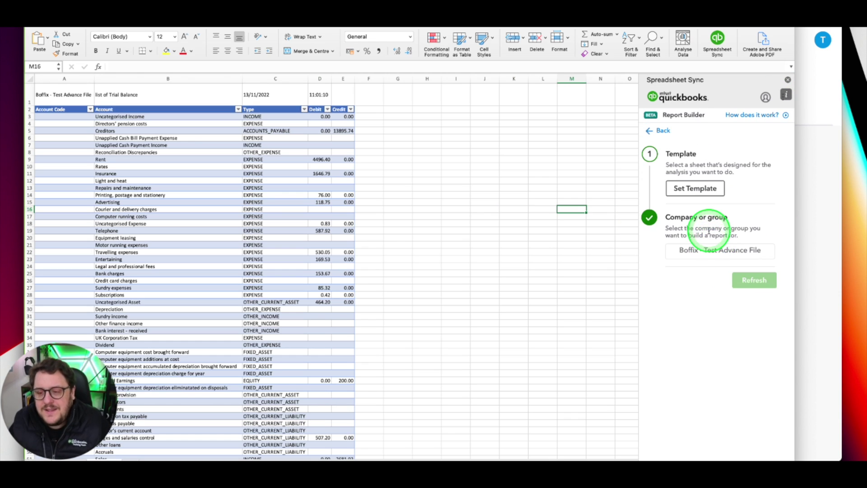
Set Simple Management Report as the new report's template and load it into the workbook
click(702, 189)
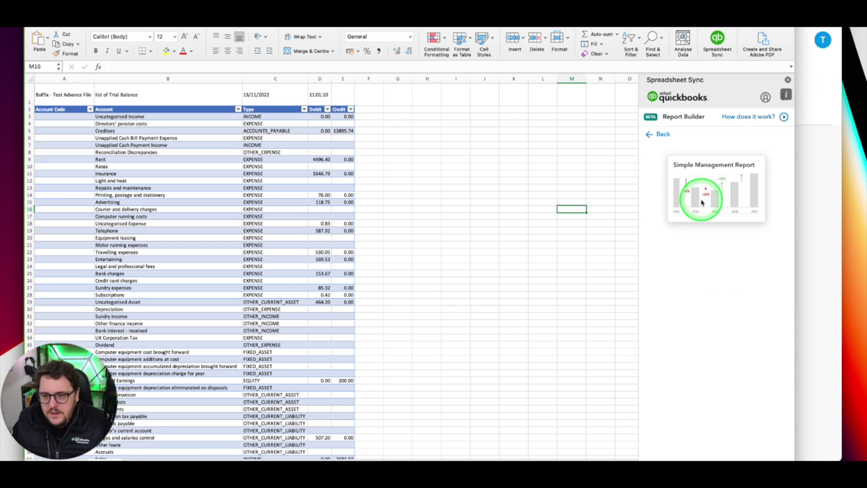
click(739, 191)
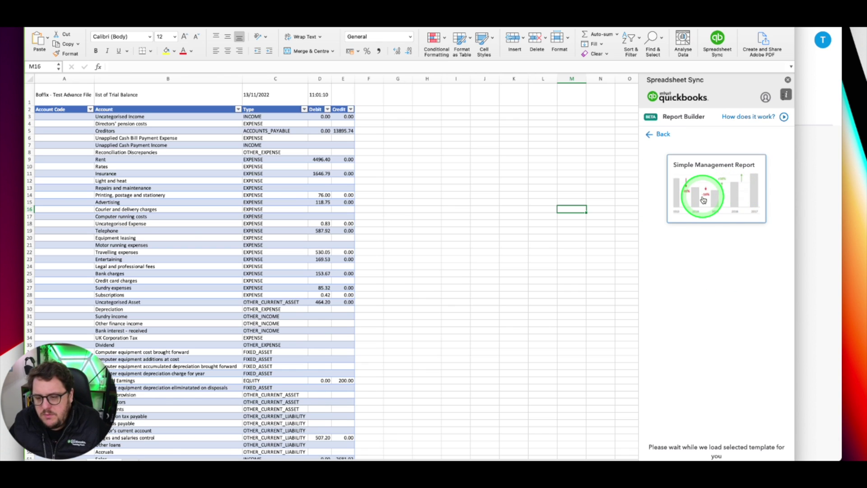
click(760, 194)
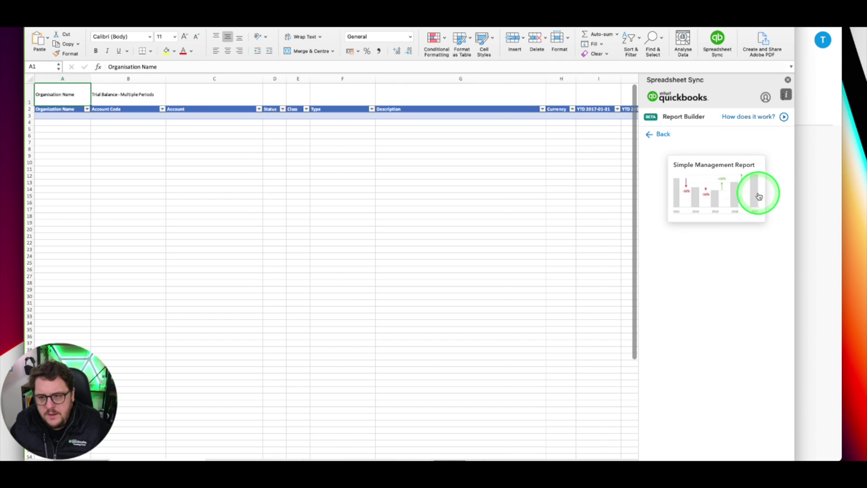
scroll(194, 344, left, 5)
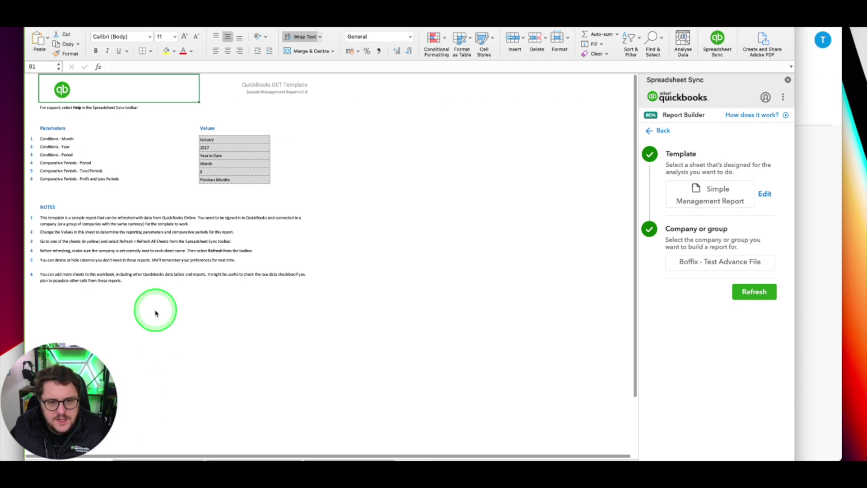
Set the template's Conditions - Year parameter to 2022
click(195, 267)
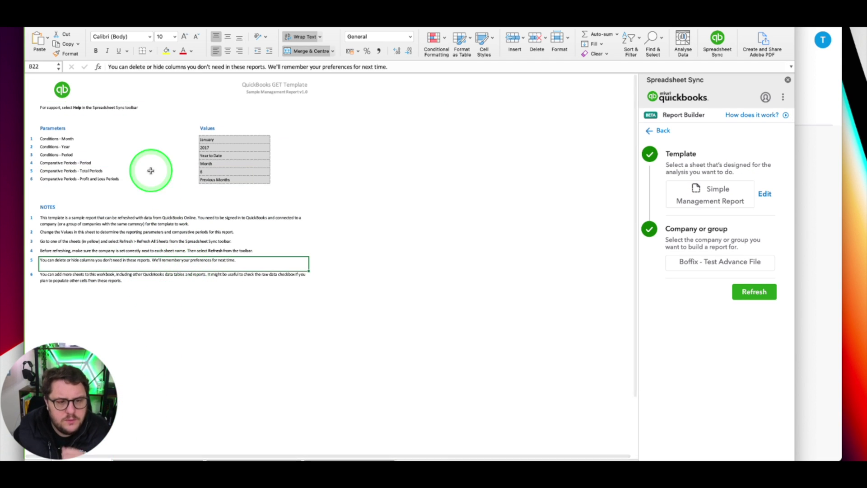
click(238, 144)
click(273, 140)
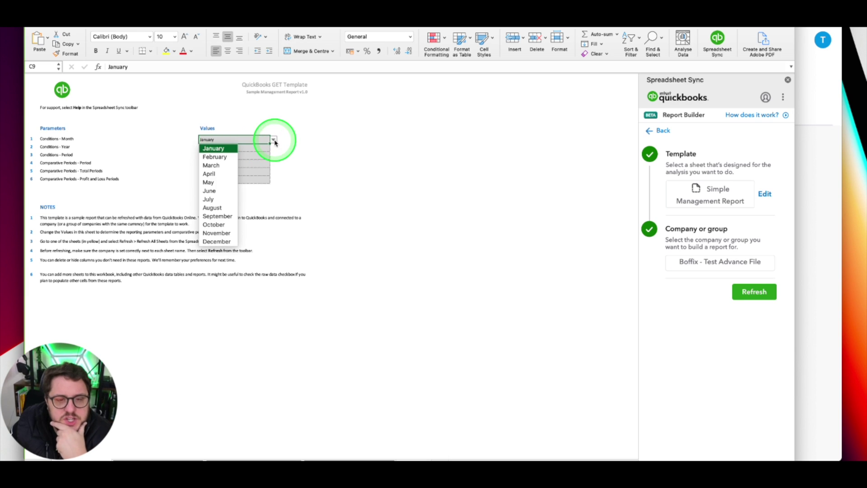
click(318, 154)
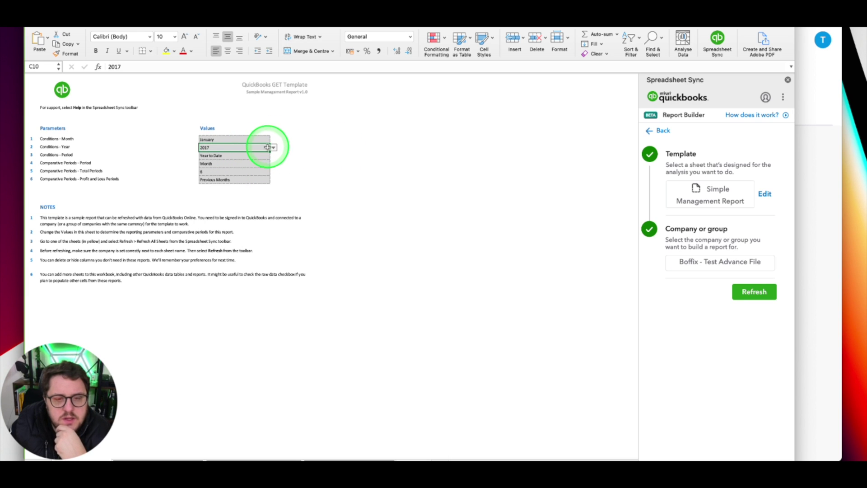
click(268, 148)
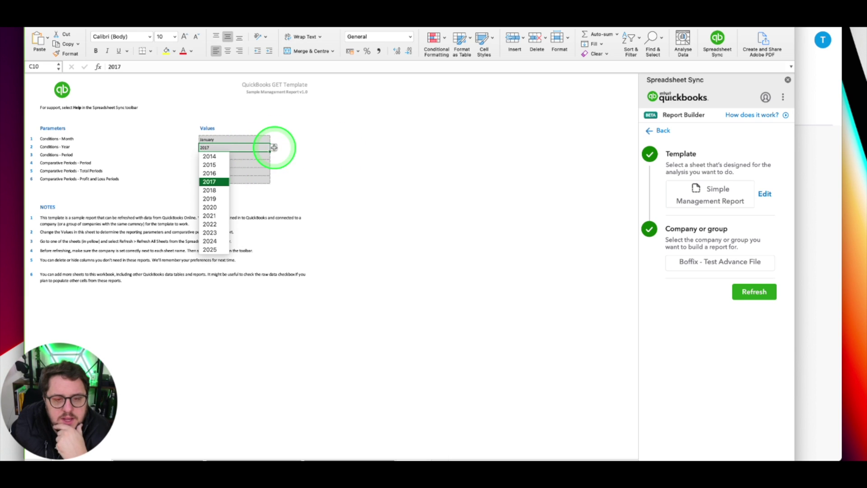
click(214, 215)
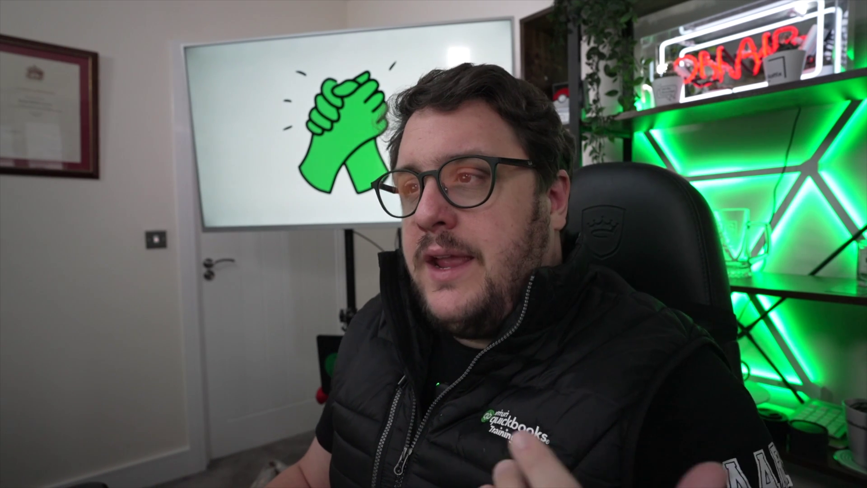
click(273, 147)
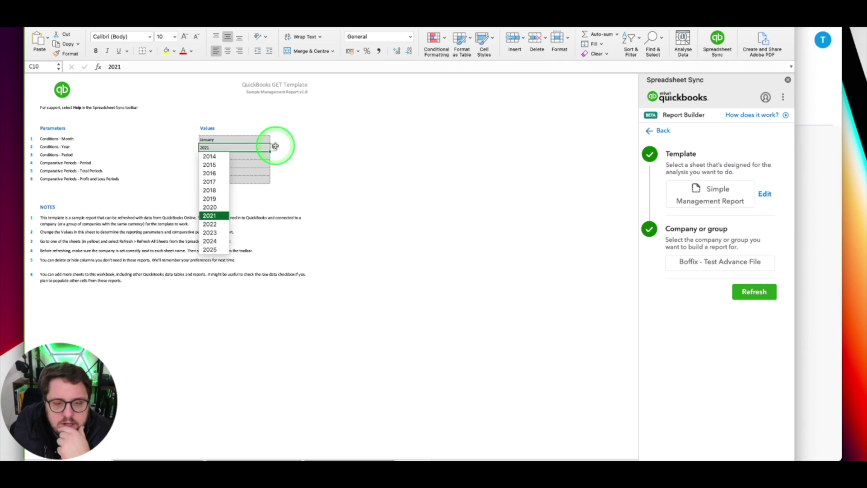
click(213, 224)
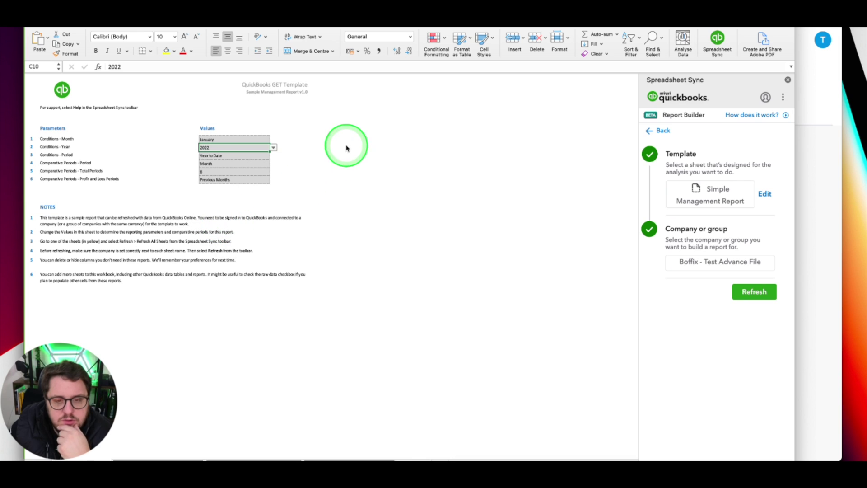
Review the template's period and comparative period parameters and read the notes on refreshing the report
click(237, 132)
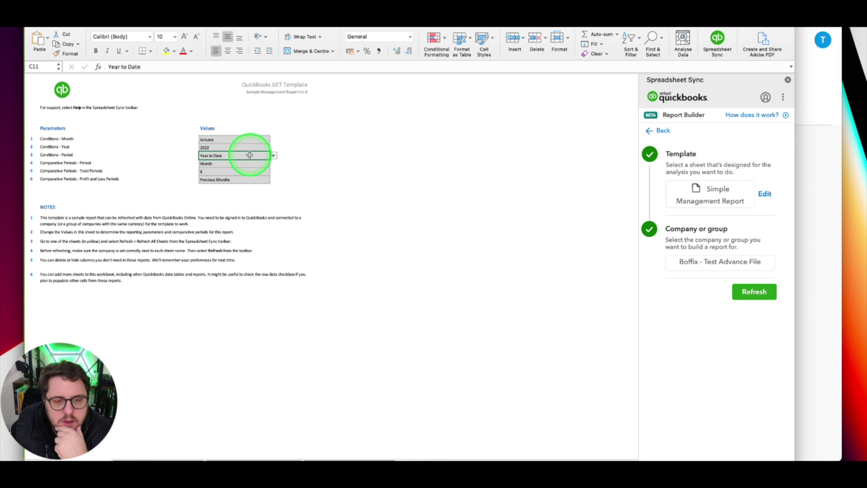
click(224, 172)
click(267, 179)
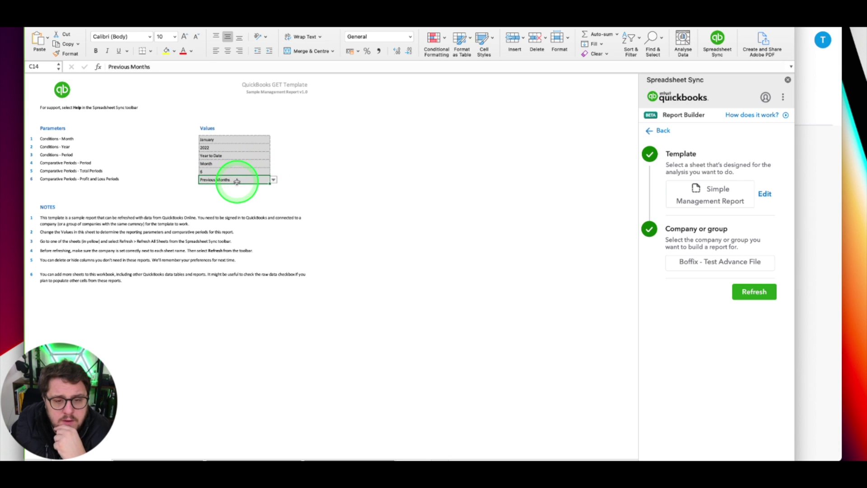
click(216, 209)
click(107, 220)
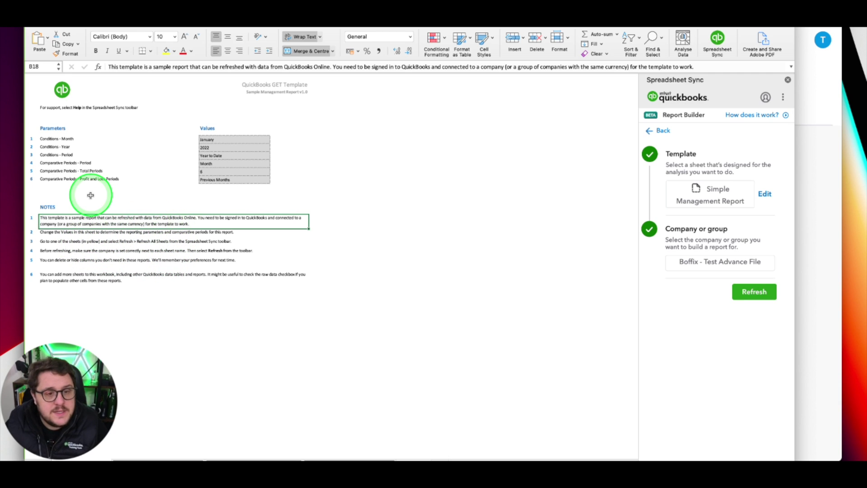
click(64, 231)
click(72, 241)
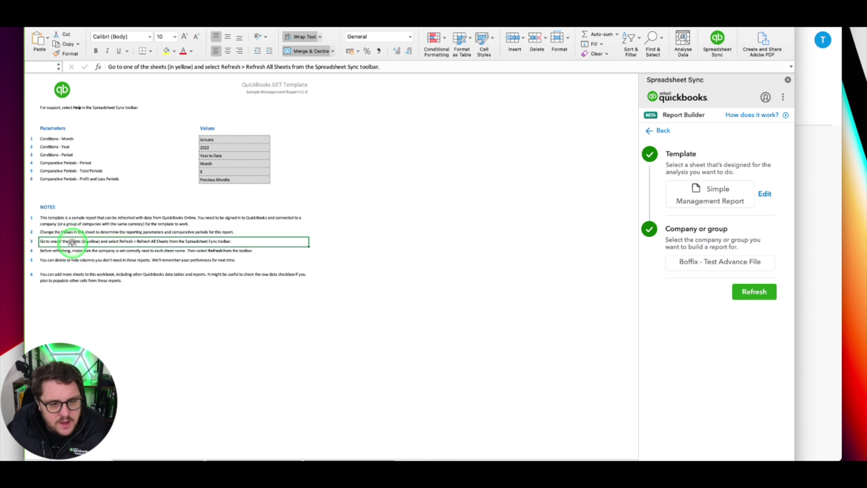
click(97, 252)
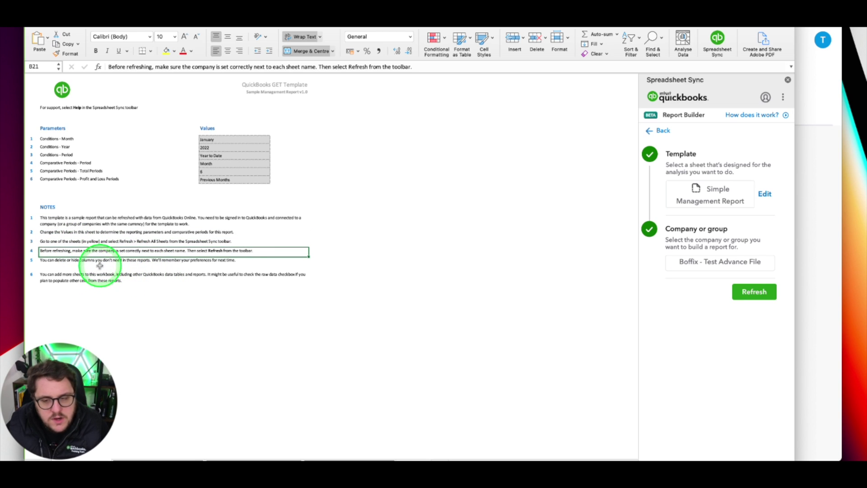
Refresh the Simple Management Report from QuickBooks and review the year-to-date columns of the multiple-period Trial Balance
click(754, 291)
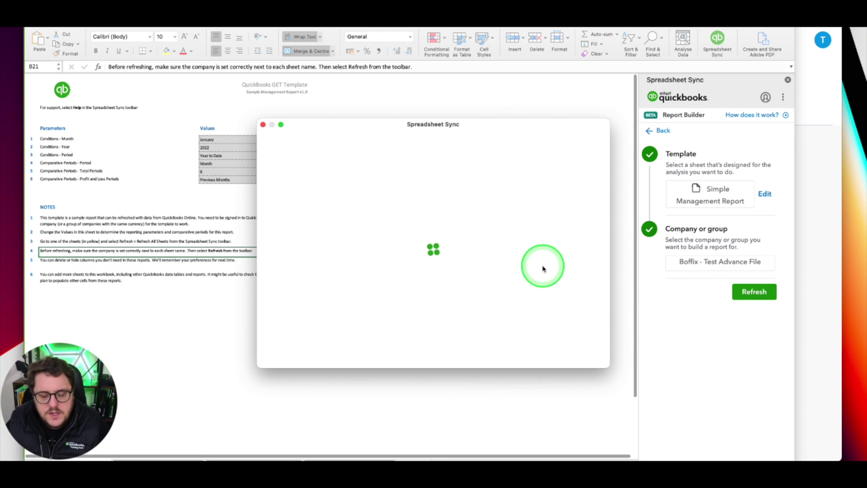
click(579, 350)
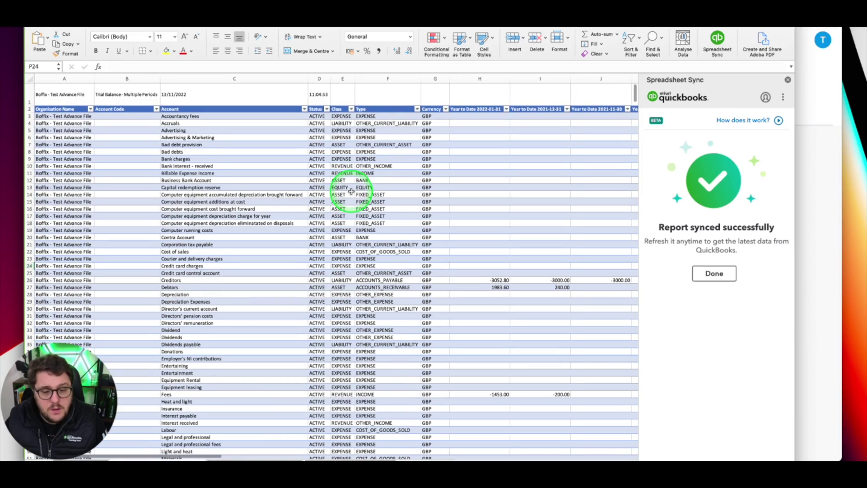
scroll(351, 191, right, 3)
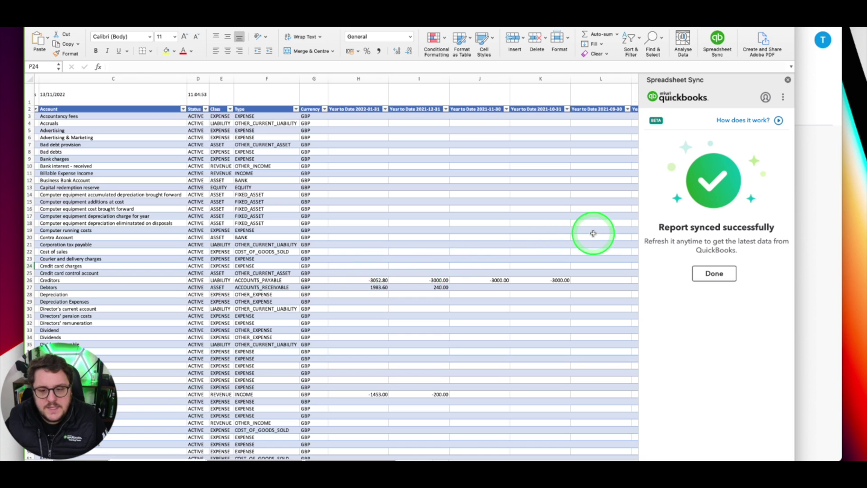
scroll(582, 231, right, 5)
scroll(576, 230, left, 10)
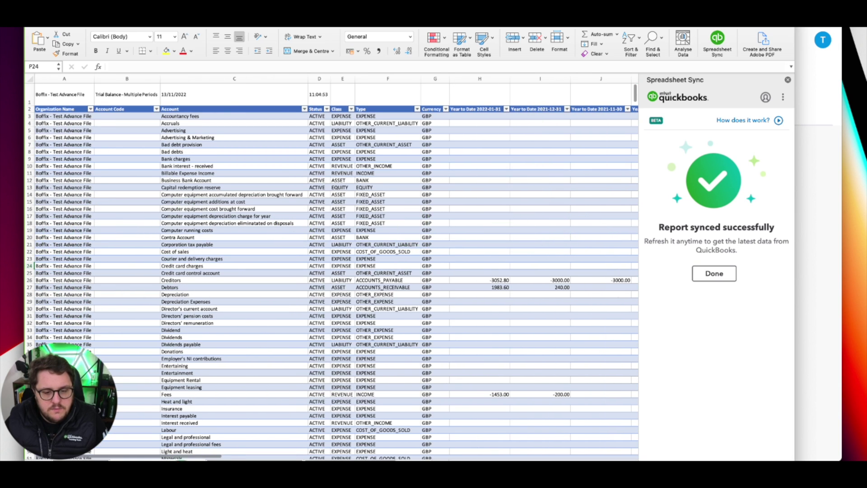
Review the refreshed multiple-period Balance Sheet and the remaining sheets of the management report workbook
click(222, 457)
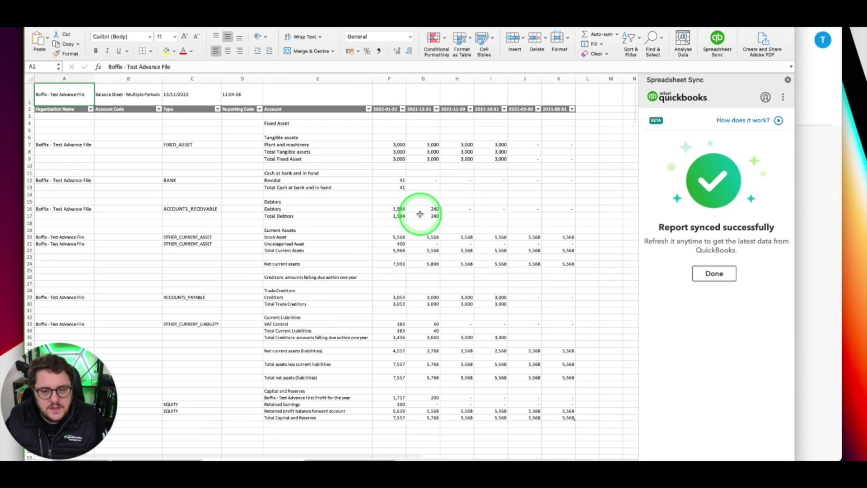
click(392, 457)
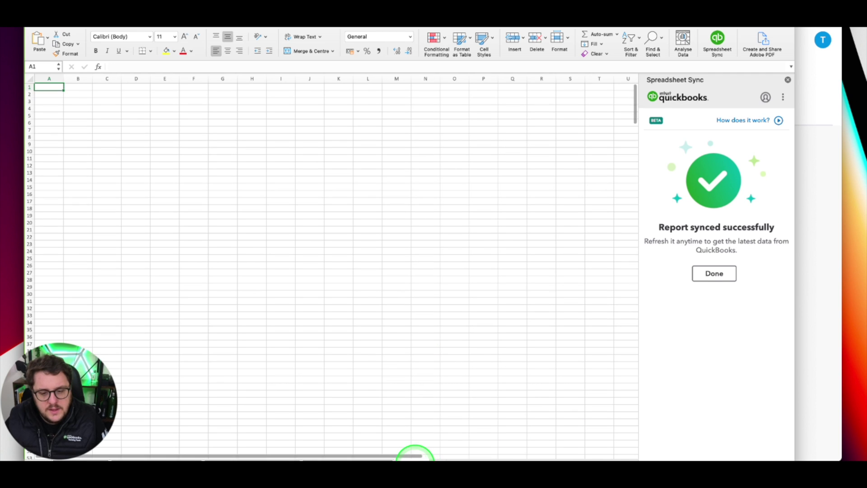
click(369, 456)
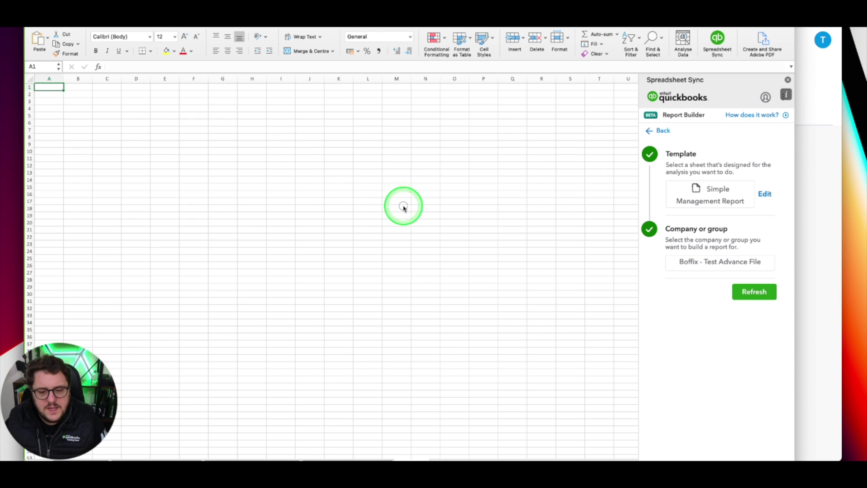
click(397, 207)
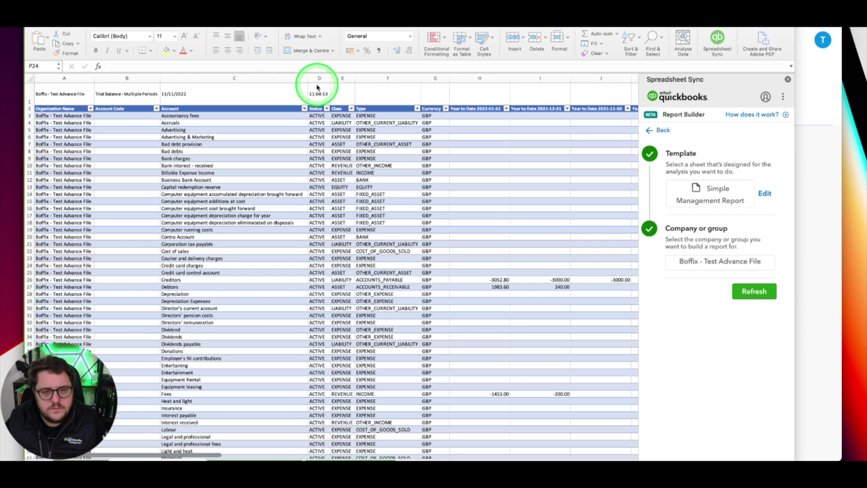
Create a new blank workbook, enlarge its window and get started with Spreadsheet Sync in it
key(super+n)
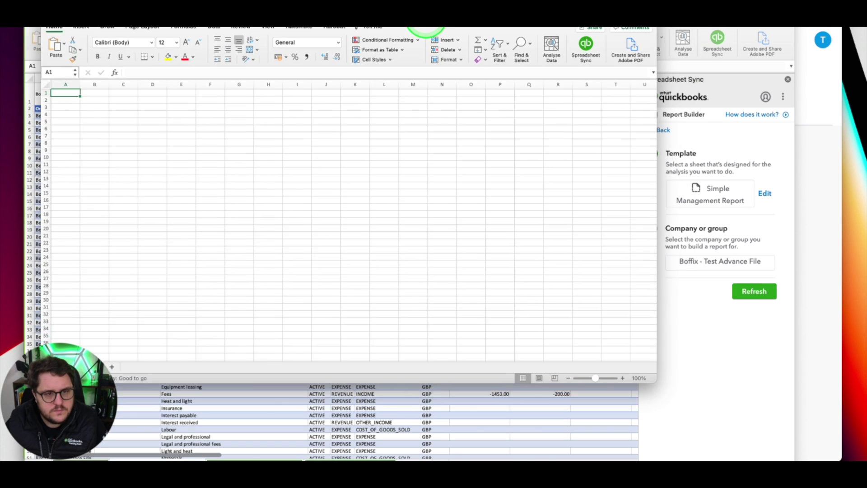
drag(643, 385, 790, 460)
click(717, 47)
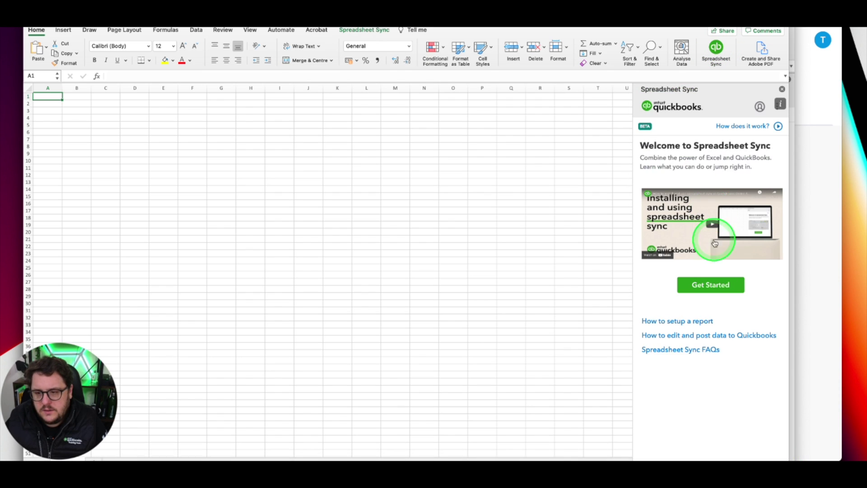
click(711, 284)
click(699, 227)
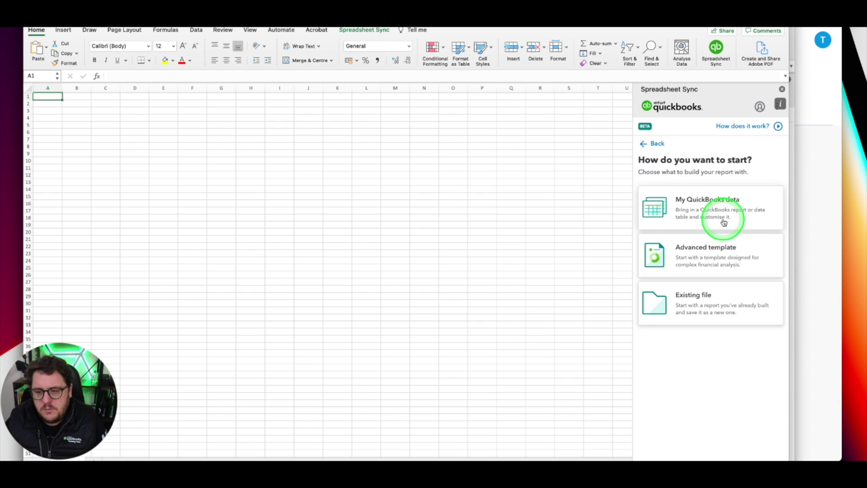
click(715, 302)
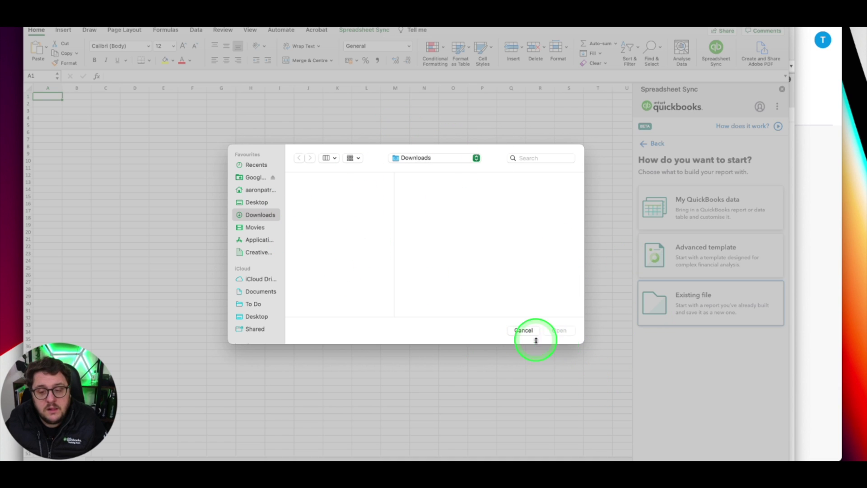
click(525, 330)
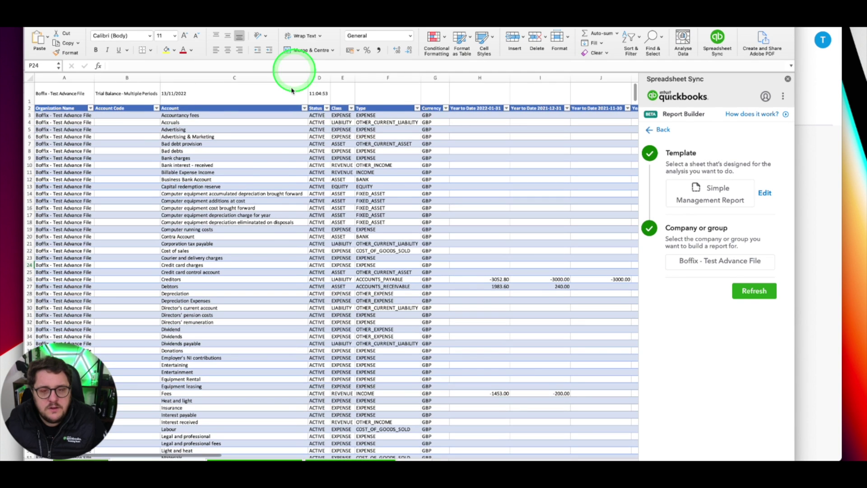
click(118, 460)
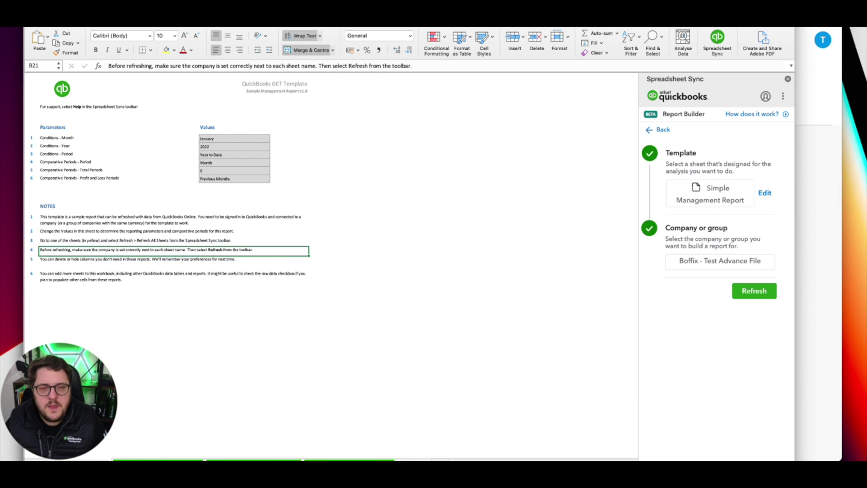
mouse_move(723, 25)
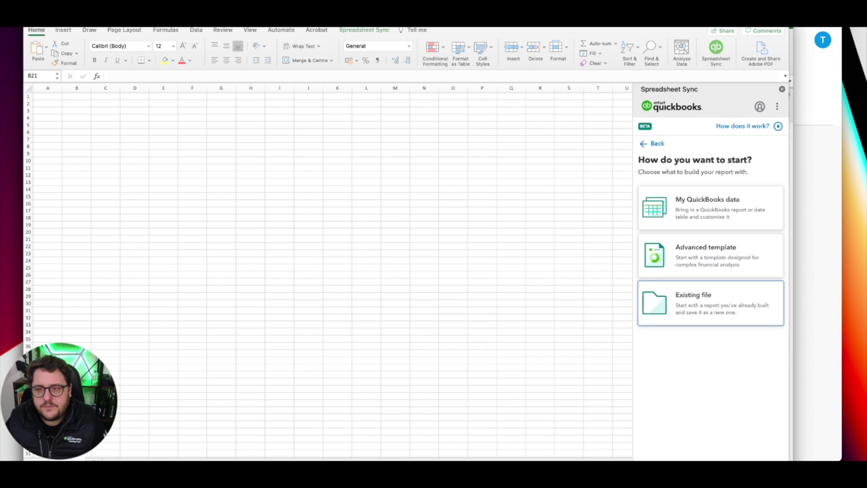
click(677, 242)
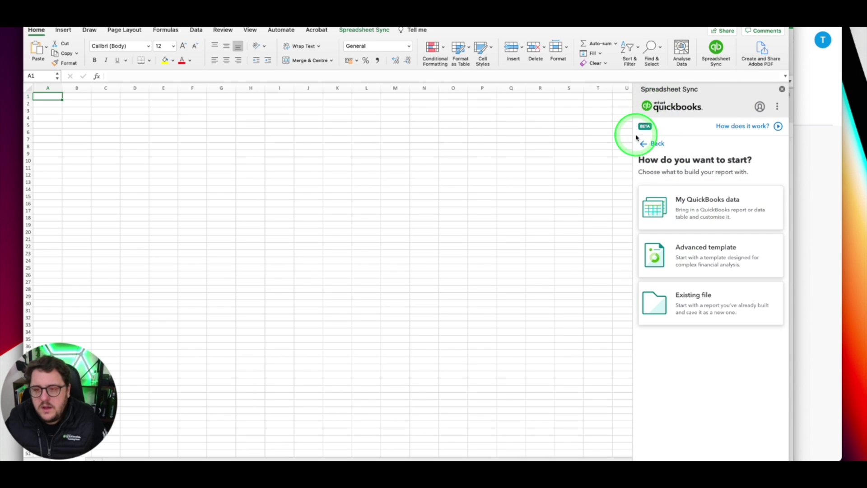
click(645, 147)
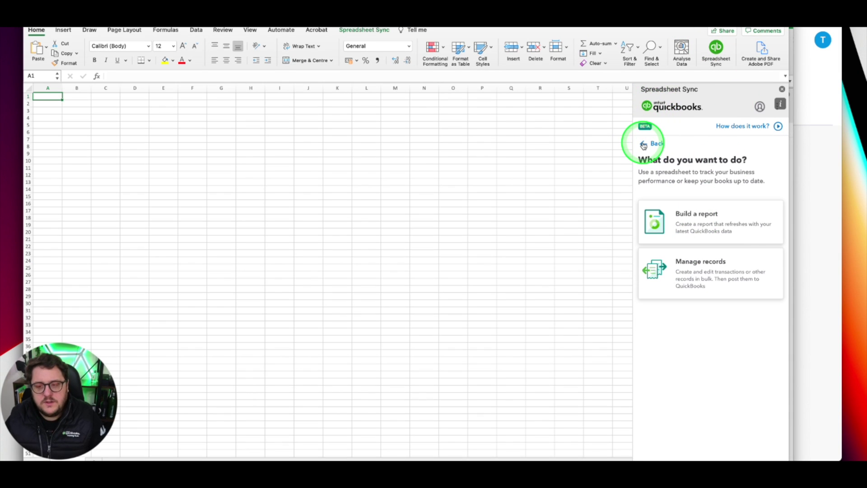
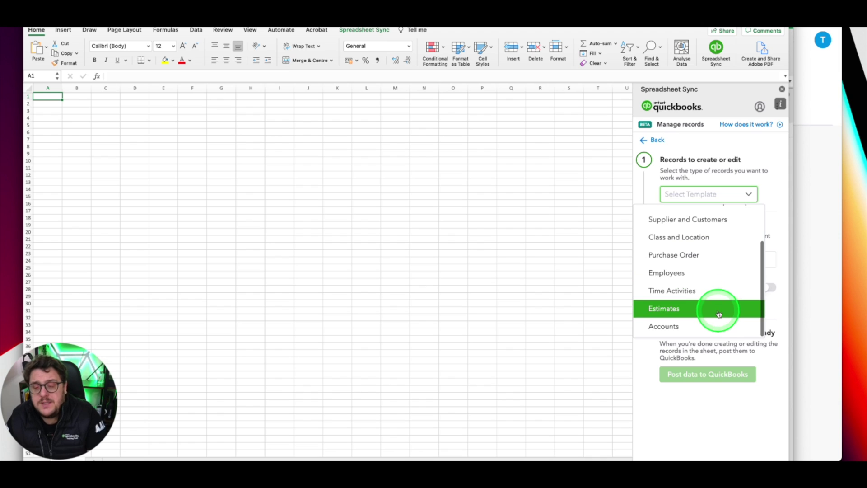
Load the Invoices and Bills template as the type of records to manage
scroll(721, 316, up, 3)
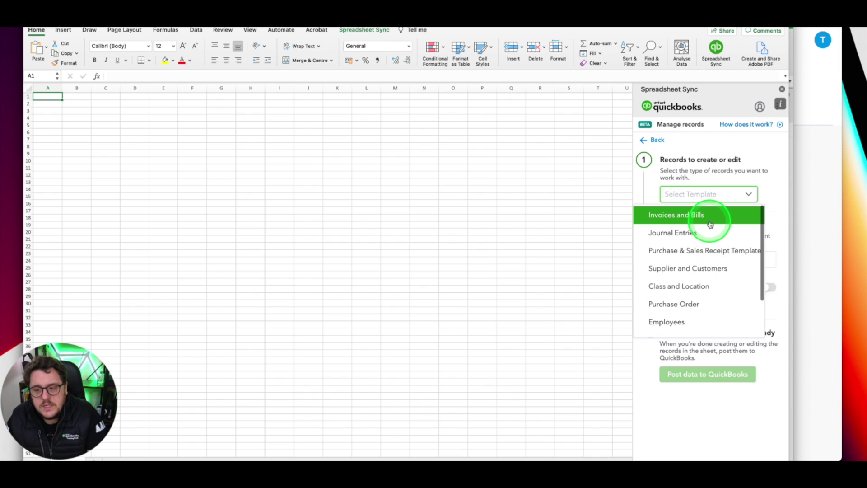
click(685, 215)
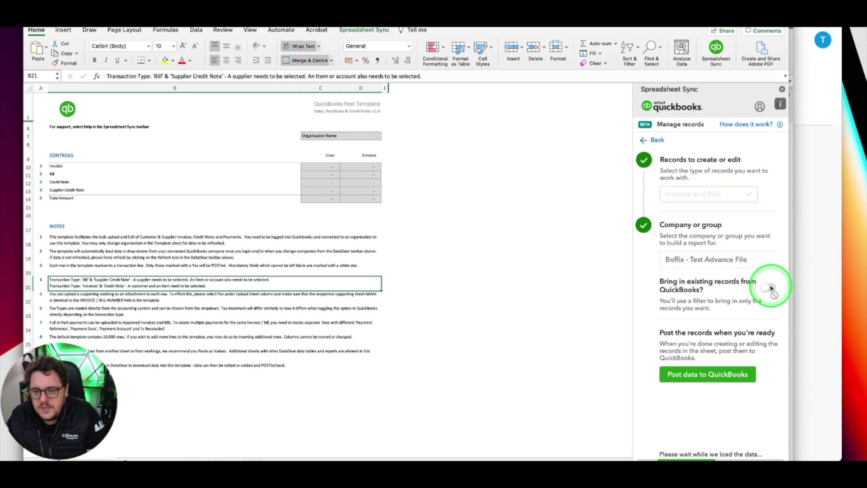
click(767, 288)
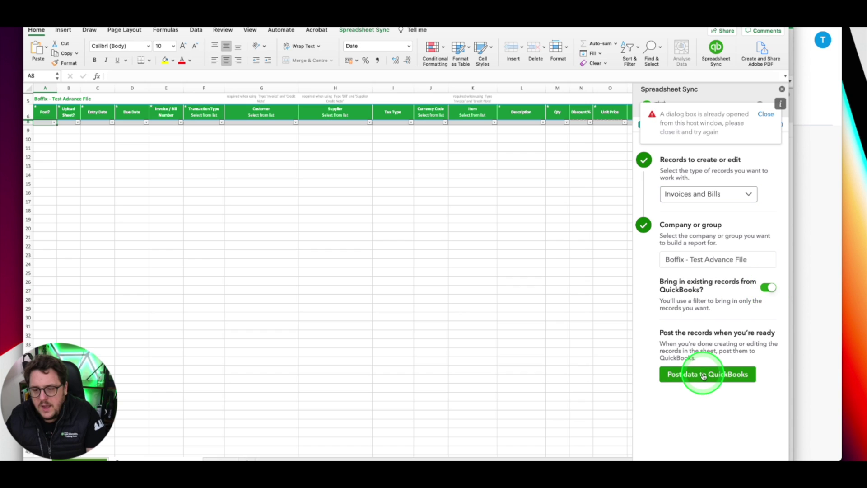
click(703, 375)
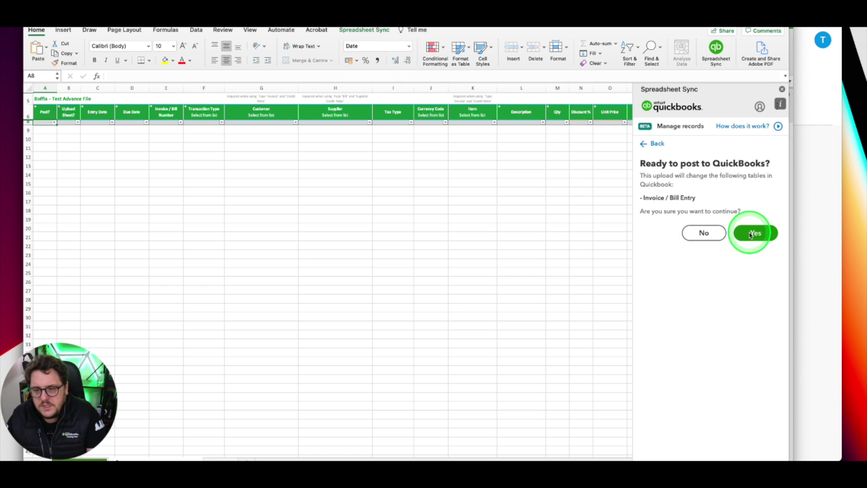
click(703, 232)
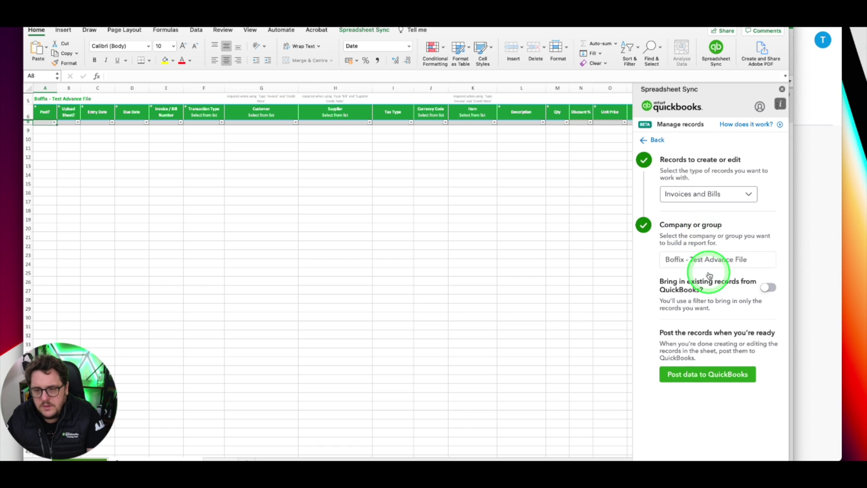
Review the post template's organisation field, controls and notes, and return to the Invoices and Bills entry sheet
click(145, 459)
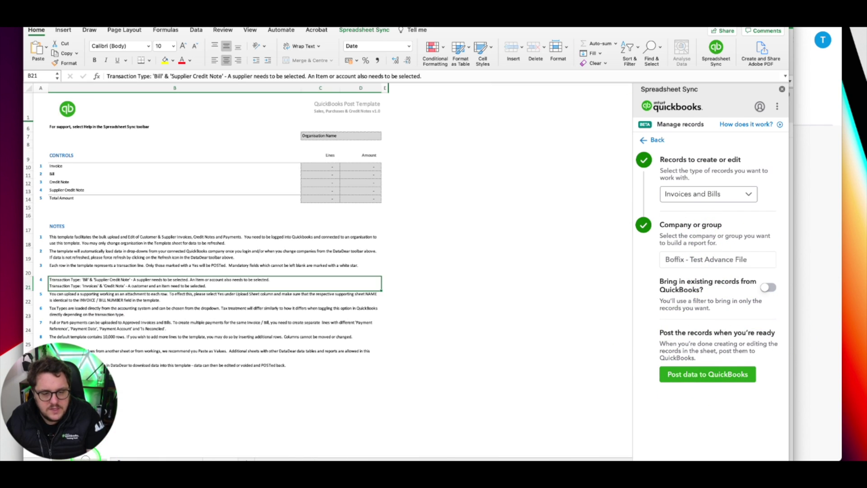
click(328, 166)
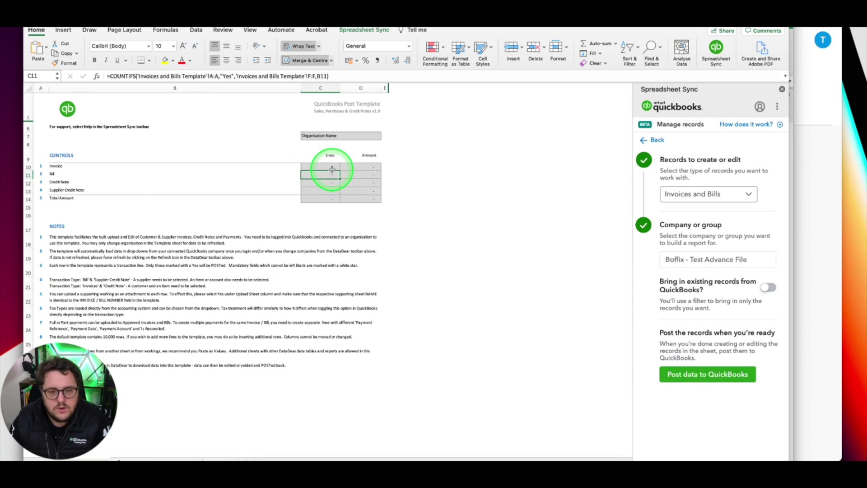
click(328, 135)
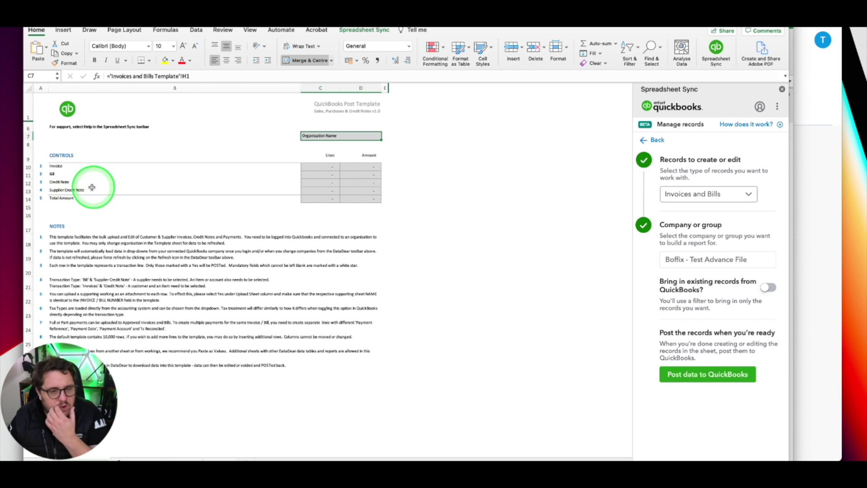
click(122, 237)
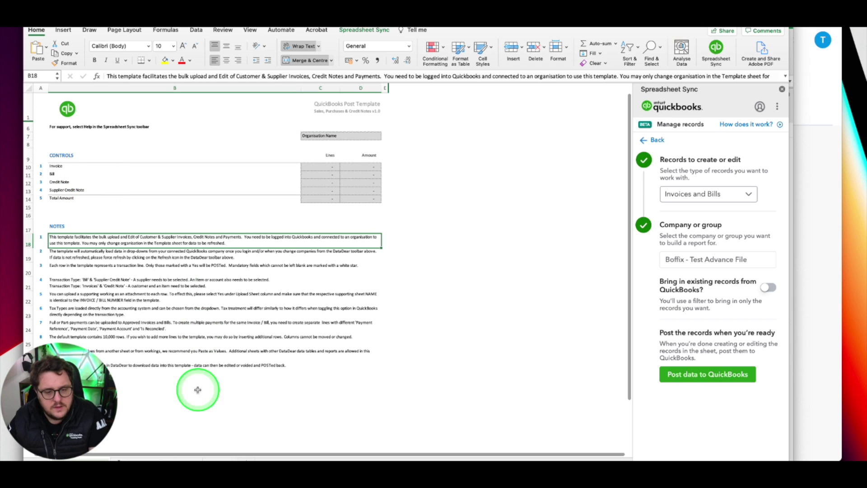
click(145, 456)
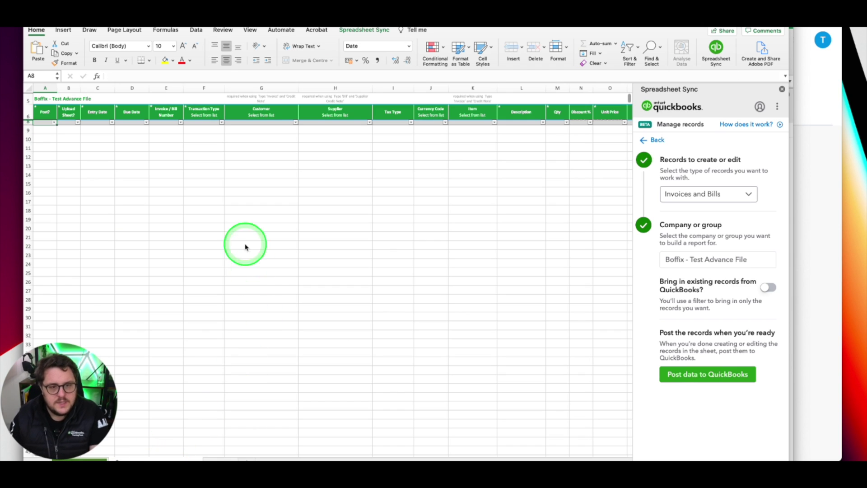
Bring existing QuickBooks records into the sheet, filtered to Invoice transactions with transaction and due dates from the beginning of time
click(83, 200)
click(43, 114)
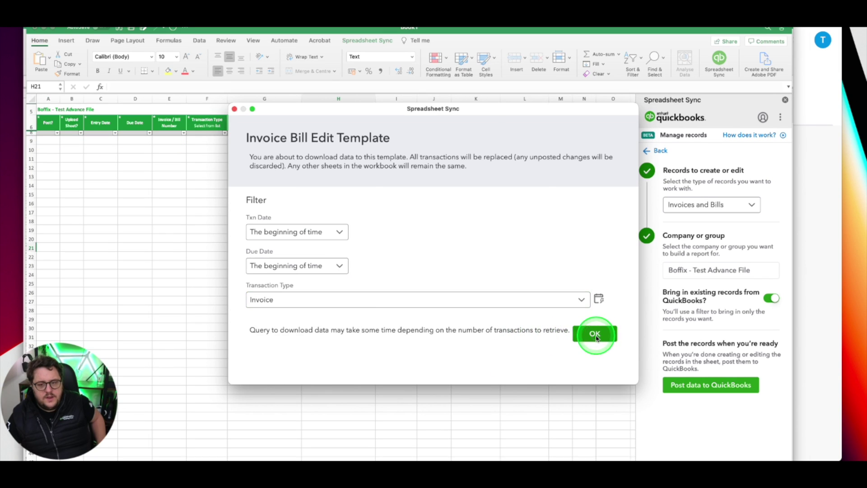
click(594, 333)
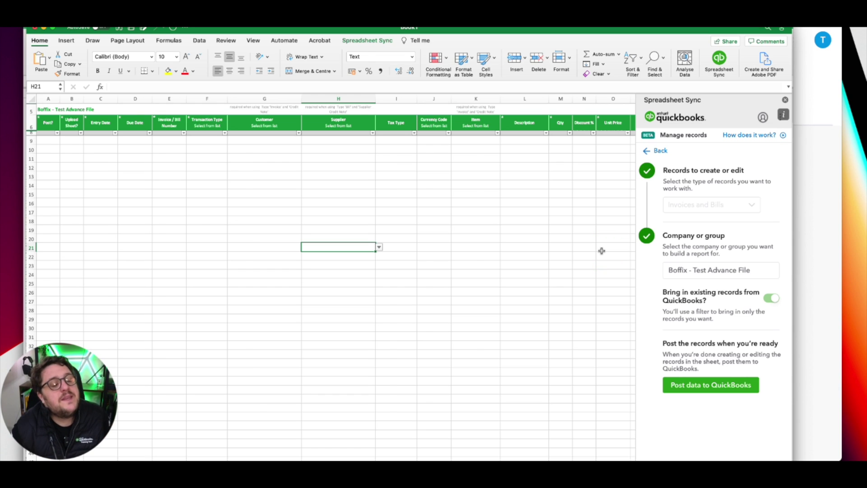
click(300, 201)
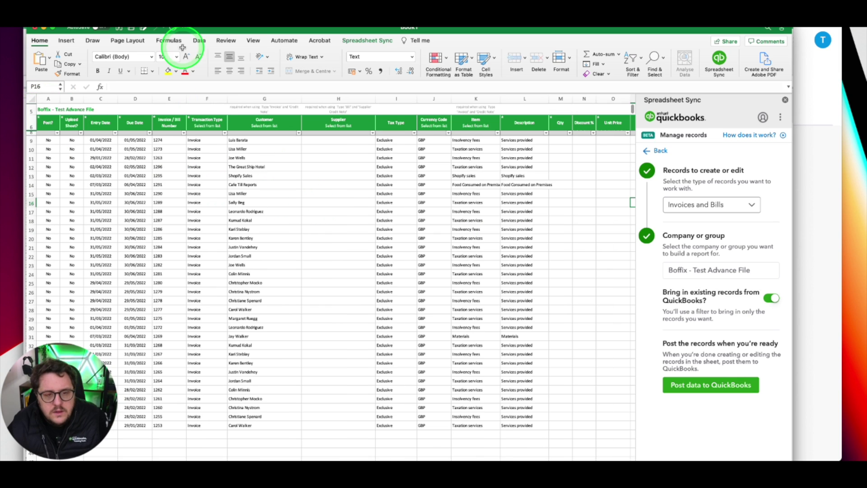
Switch to QuickBooks Online in the browser and examine the Sales invoices list to compare it with the downloaded records
key(super+Tab)
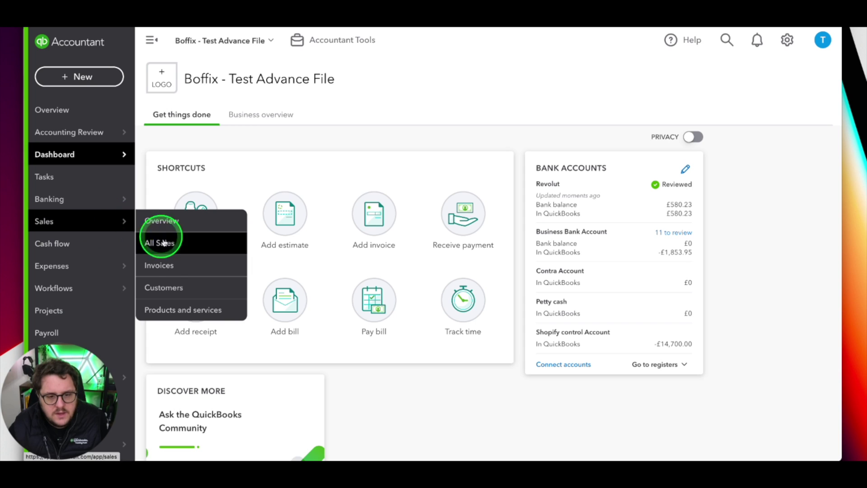
click(158, 265)
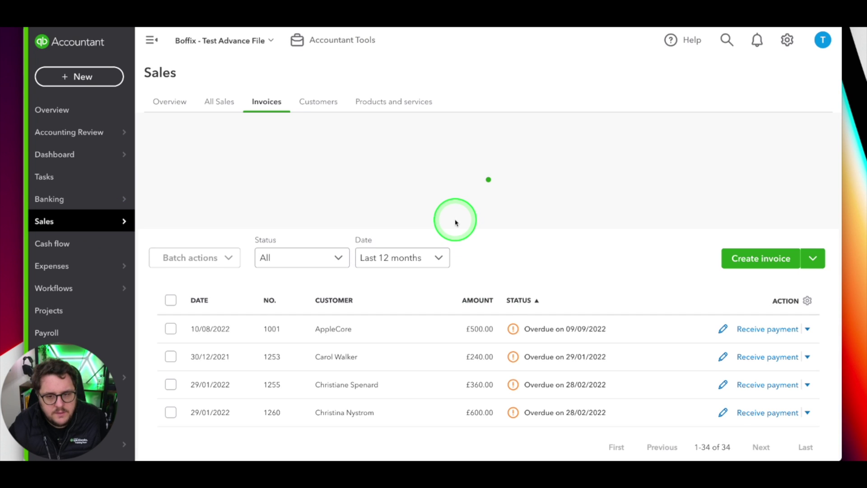
scroll(508, 318, down, 10)
scroll(503, 317, up, 10)
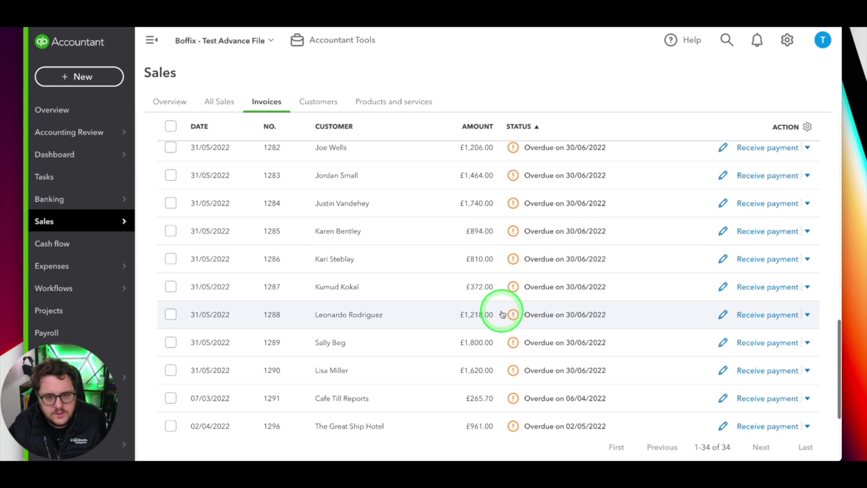
scroll(503, 310, down, 10)
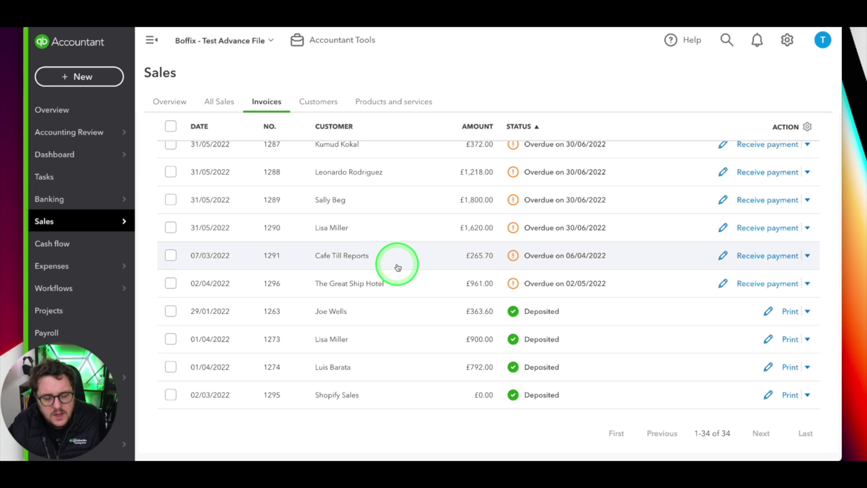
scroll(397, 265, up, 4)
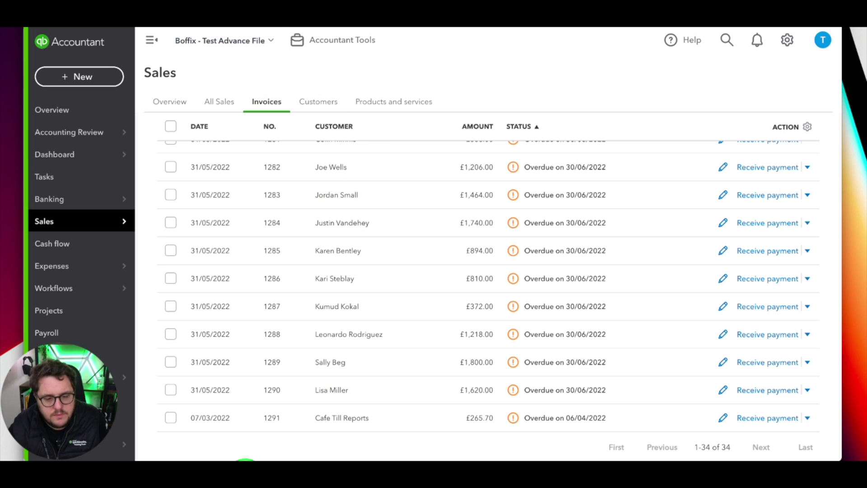
Switch back to Excel and examine the invoice in row 20 across its customer, item, tax rate and payment columns
click(287, 455)
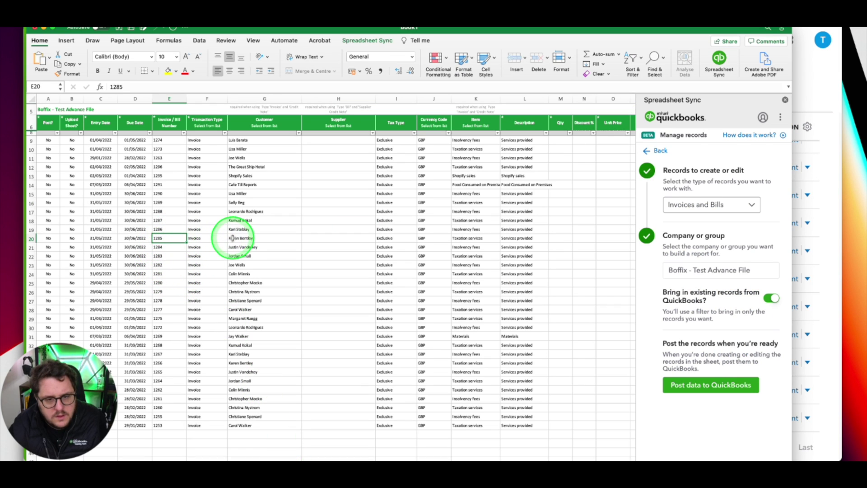
click(247, 239)
click(465, 238)
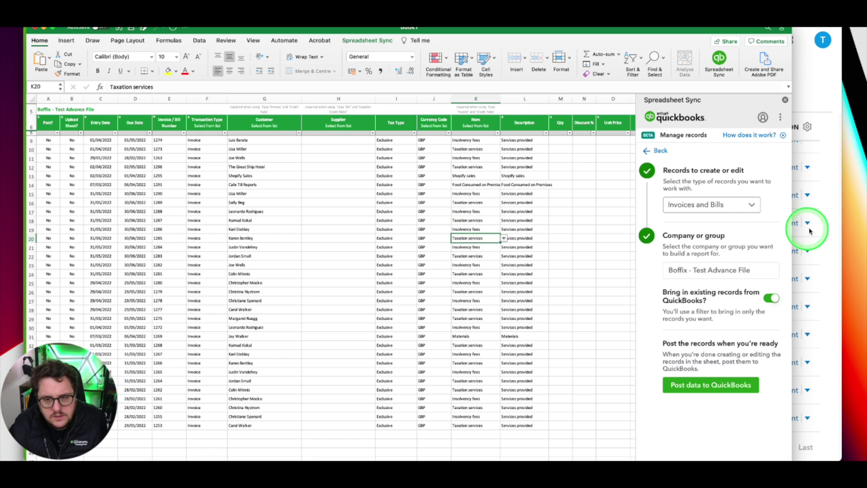
key(Right)
key(Right)
key(Right)
key(Right)
key(Right)
key(Right)
key(Right)
key(Right)
key(Right)
key(Right)
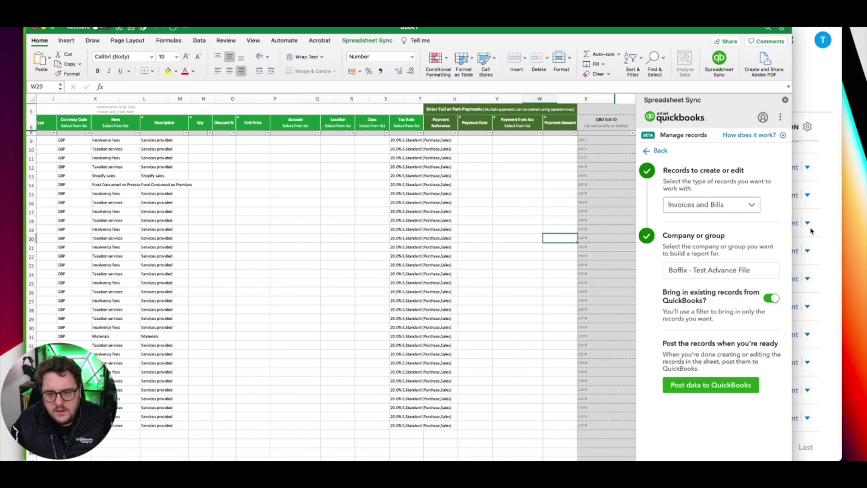
Examine row 20 from its tax rate across to the customer and transaction details, finishing on the description
key(Left)
key(Left)
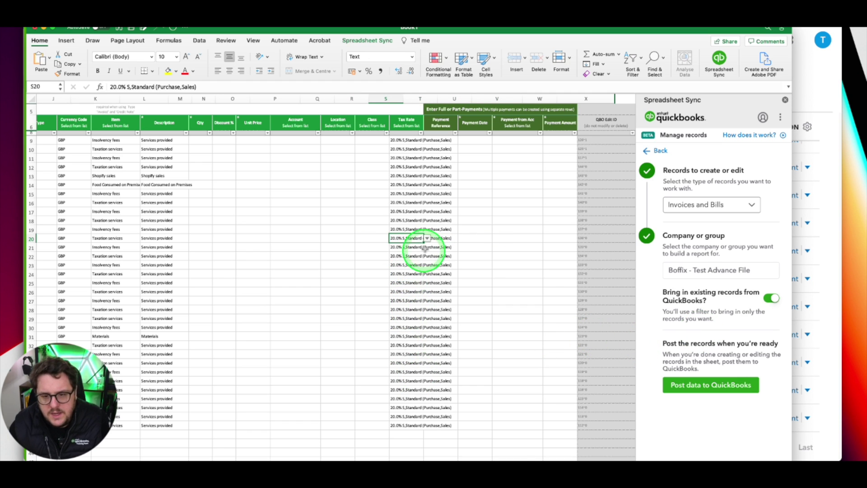
key(Left)
key(Left)
key(Left)
key(Left)
key(Left)
key(Left)
key(Left)
key(Left)
key(Left)
key(Left)
key(Left)
key(Left)
key(Right)
key(Right)
key(Right)
key(Right)
key(Right)
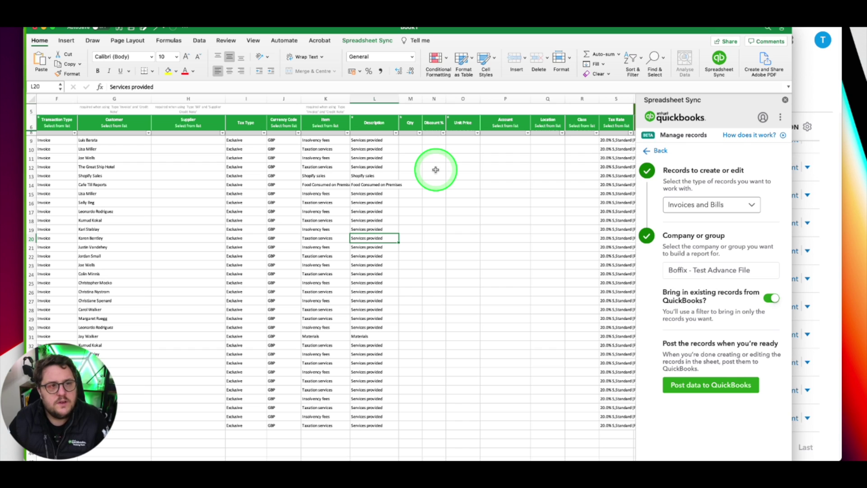
Switch to QuickBooks Online, open the invoice matching row 20, examine its line description and amount, and close it
key(super+Tab)
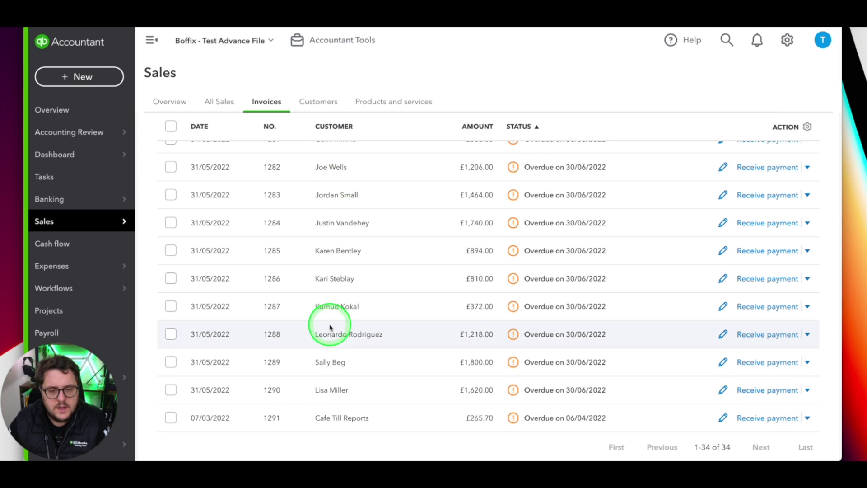
click(331, 251)
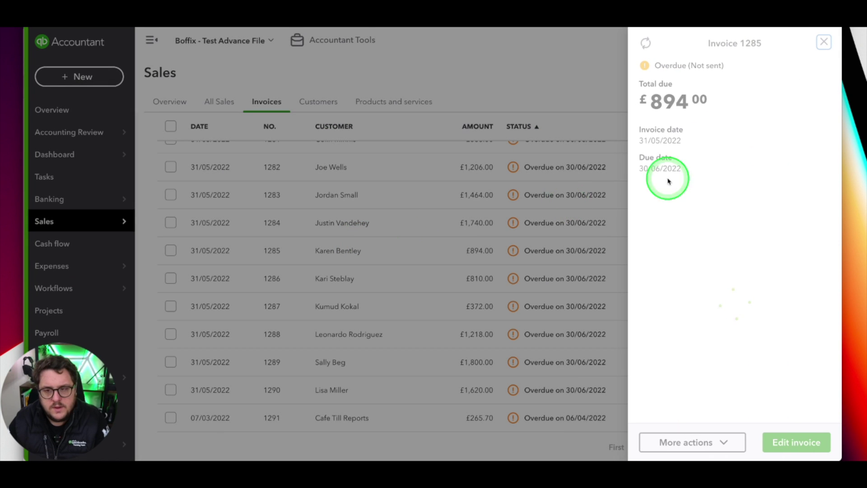
click(795, 442)
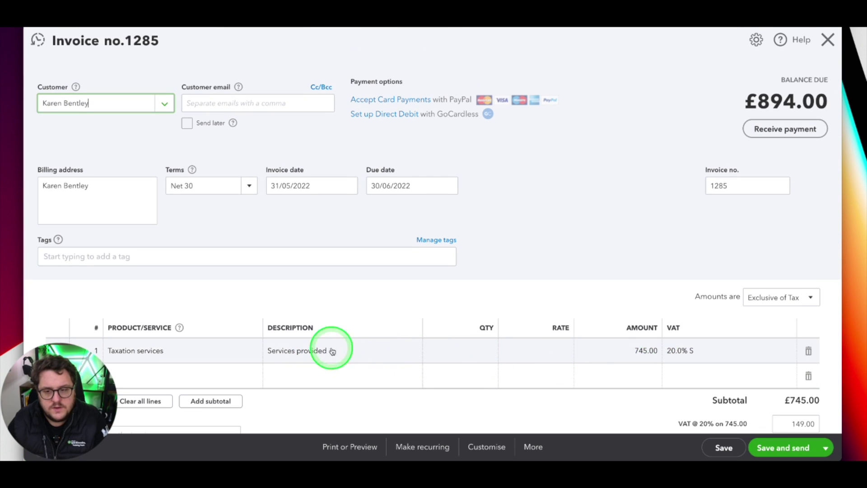
click(646, 347)
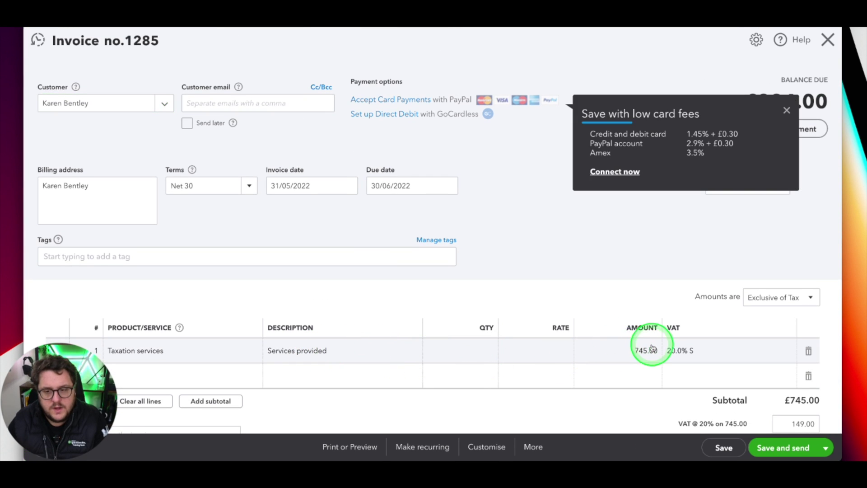
click(825, 42)
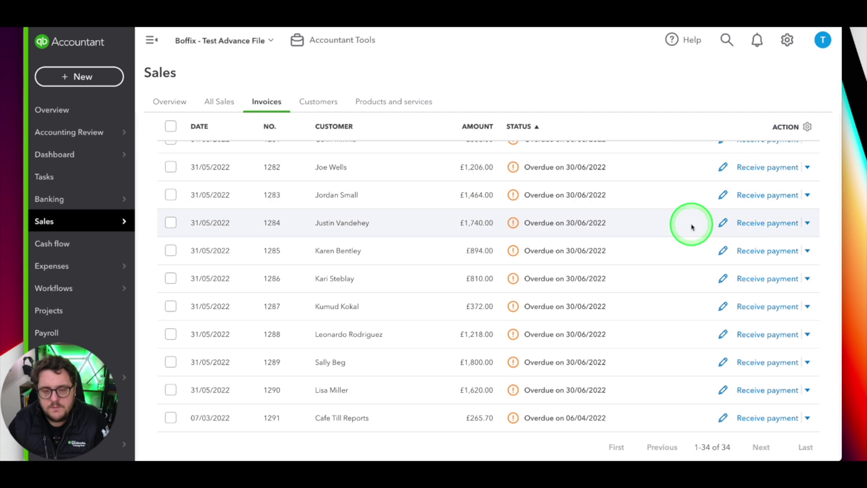
Switch back to Excel and change the line description in row 20 to "Test Advance Upload"
key(super+Tab)
click(393, 252)
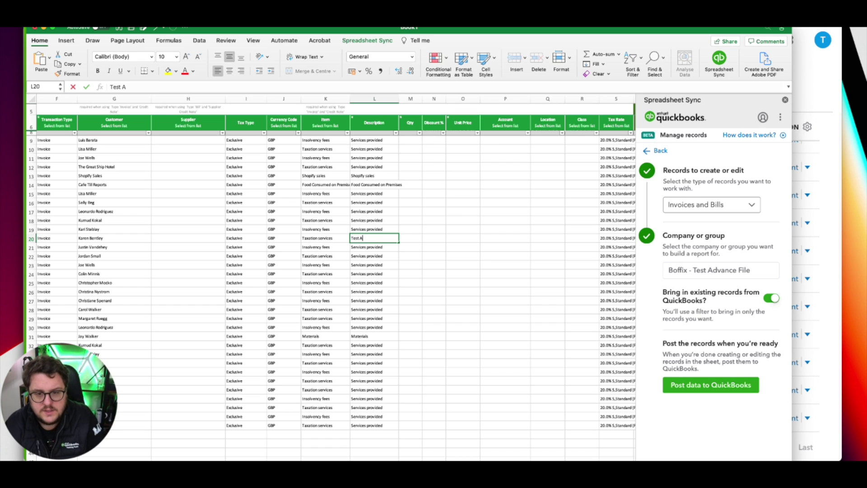
text(Test Advance Upload)
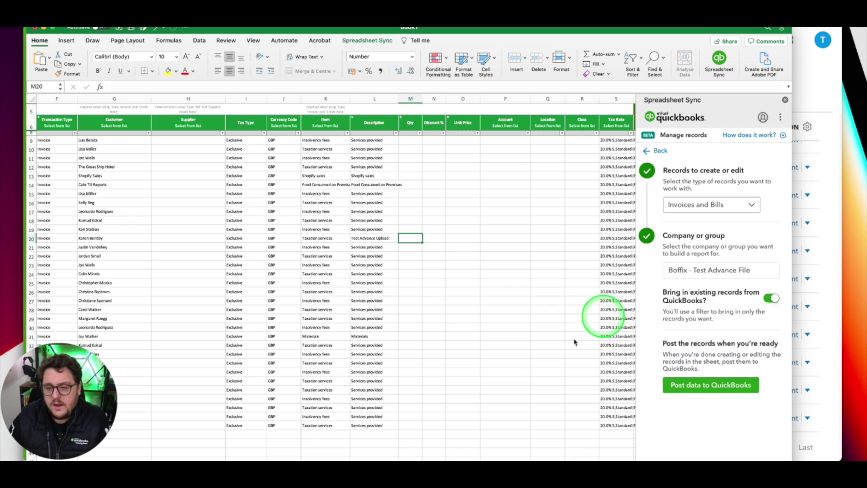
Try to post the Invoice / Bill Entry data to QuickBooks and dismiss the resulting dialog
click(711, 386)
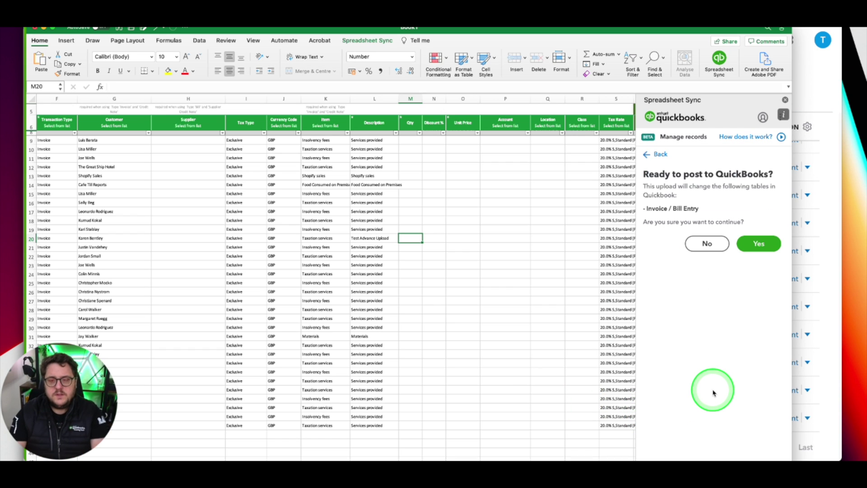
click(759, 244)
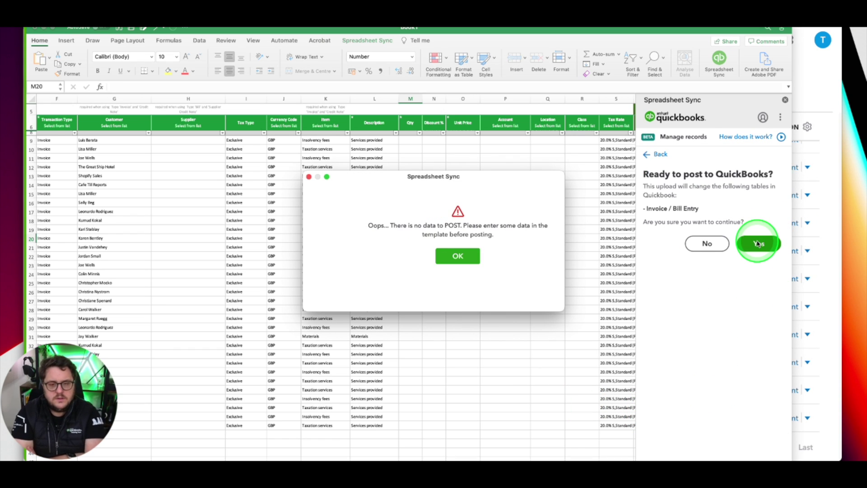
click(458, 254)
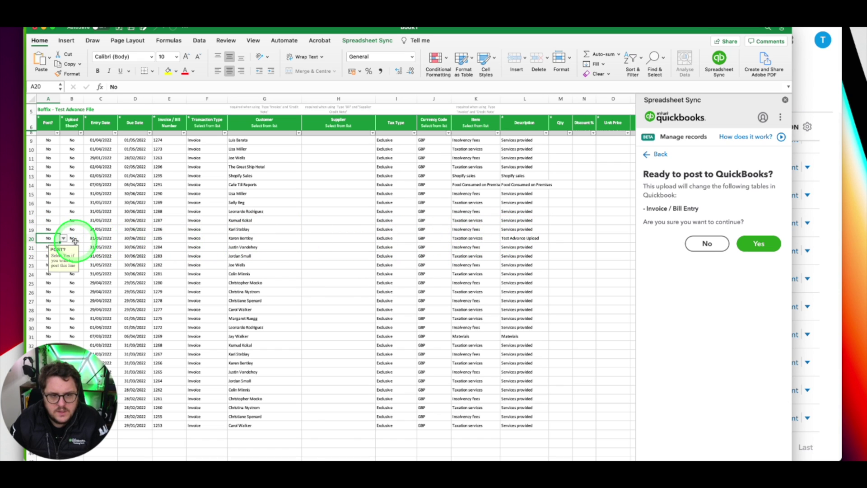
Mark row 20 for posting by setting both Post? and Upload Sheet? to Yes
text(Ye)
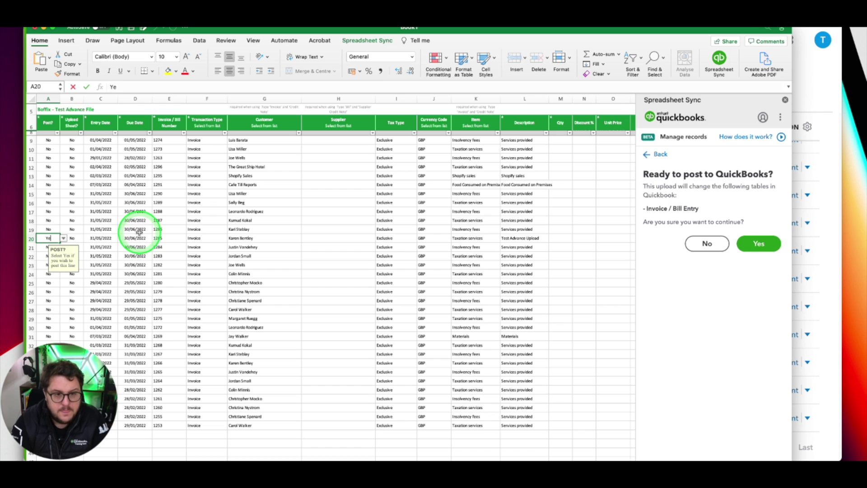
text(s)
key(Tab)
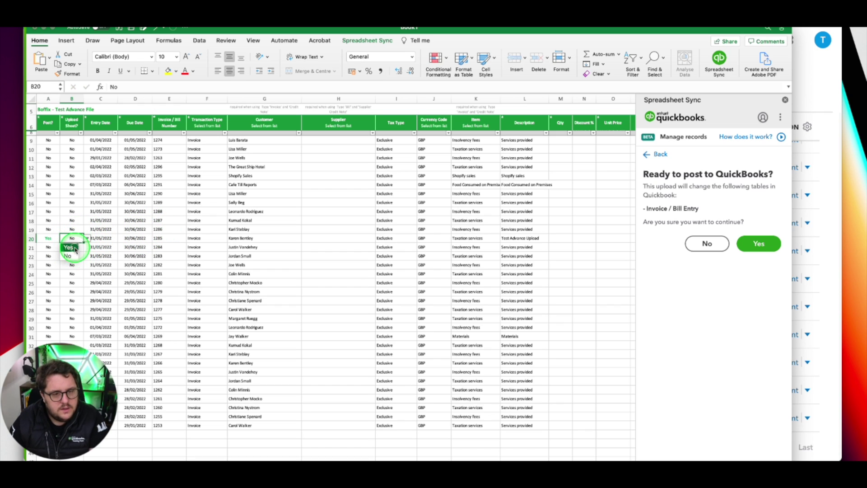
click(69, 247)
Give row 20 a quantity of 1 and a unit price of 500, and post it to QuickBooks
key(Tab)
key(Tab)
key(Tab)
key(Tab)
key(Tab)
key(Tab)
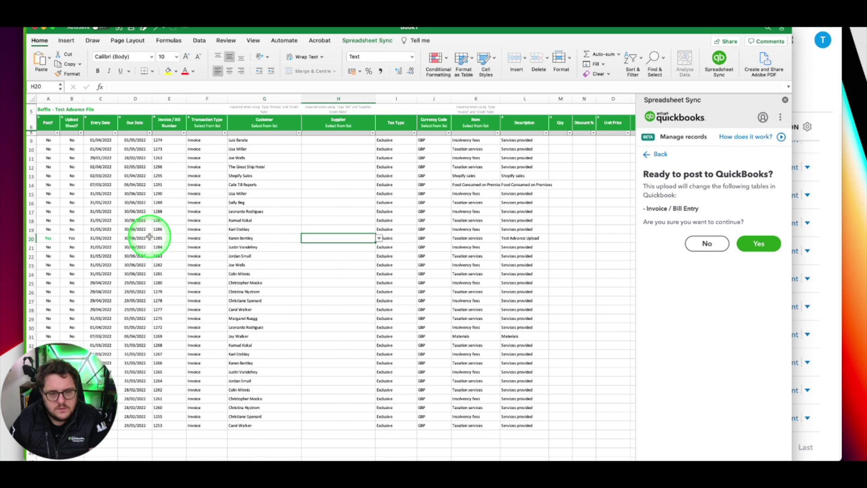
key(Tab)
key(Tab)
key(Tab)
key(Tab)
key(Tab)
text(1)
key(Tab)
key(Tab)
text(50)
click(746, 244)
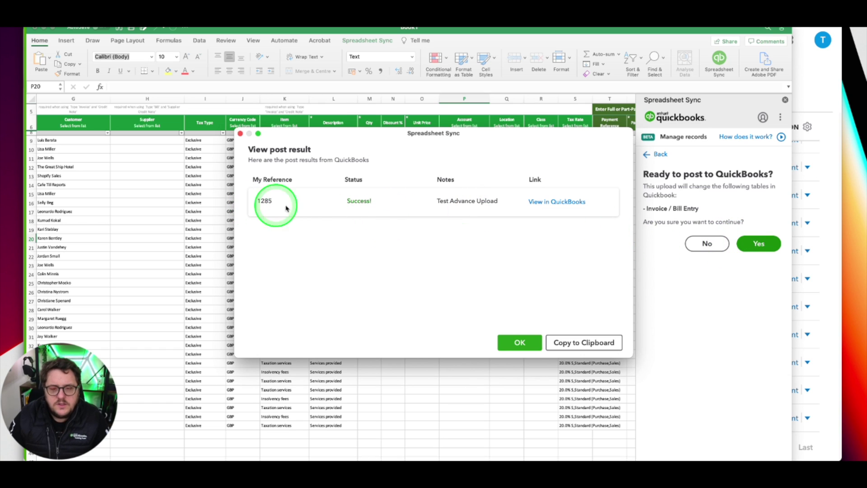
Switch to QuickBooks Online, open the posted invoice and examine its line description, quantity, rate and totals
right_click(559, 205)
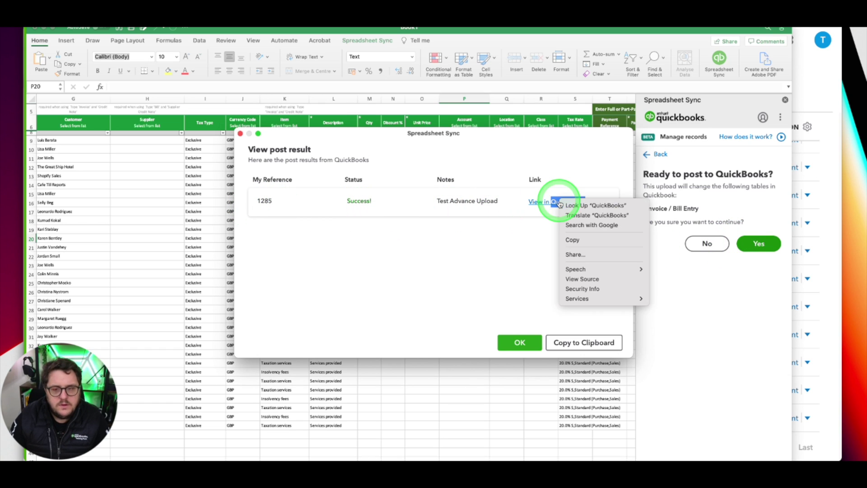
click(586, 243)
click(342, 252)
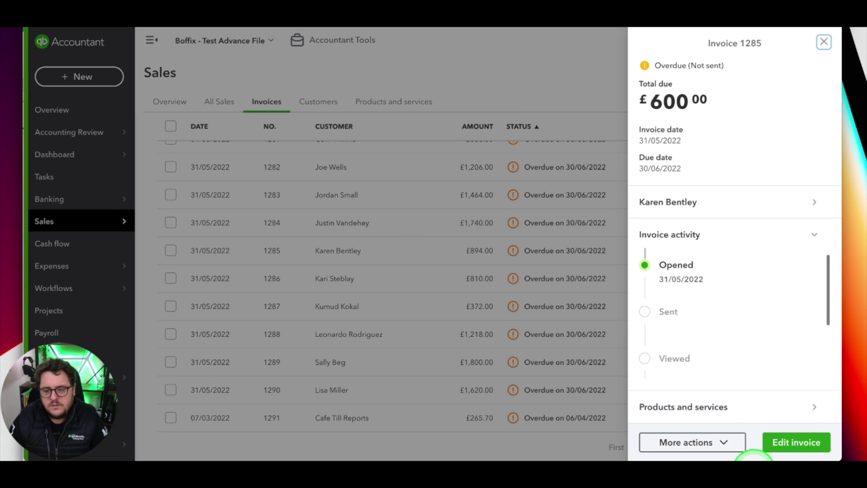
click(790, 442)
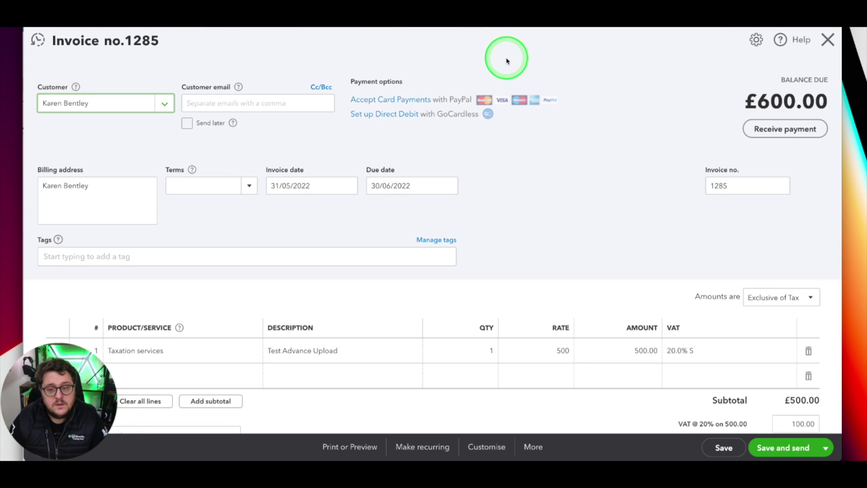
click(280, 351)
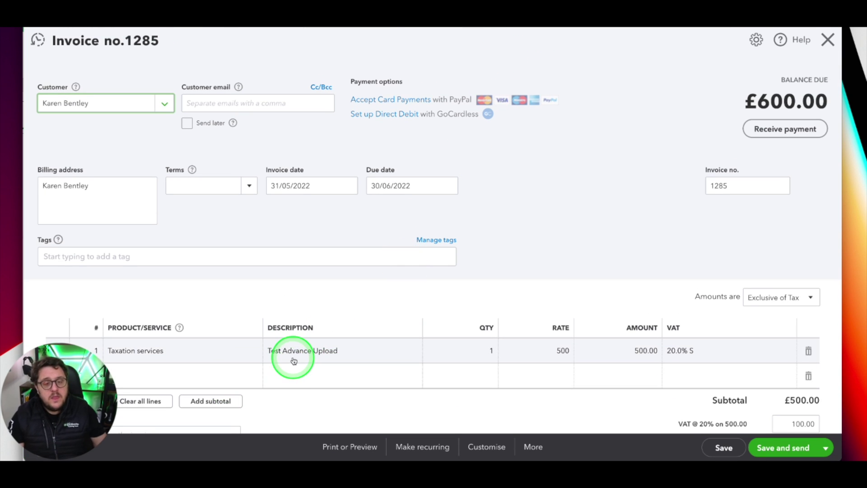
click(495, 351)
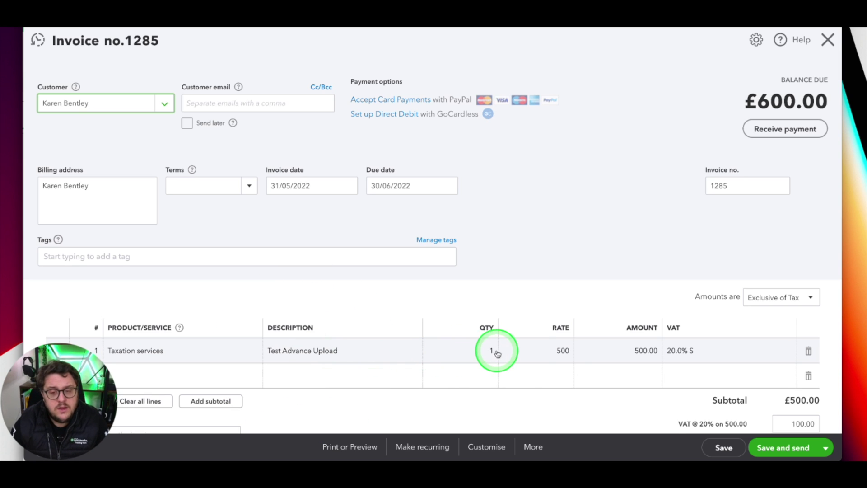
click(556, 352)
scroll(497, 311, down, 5)
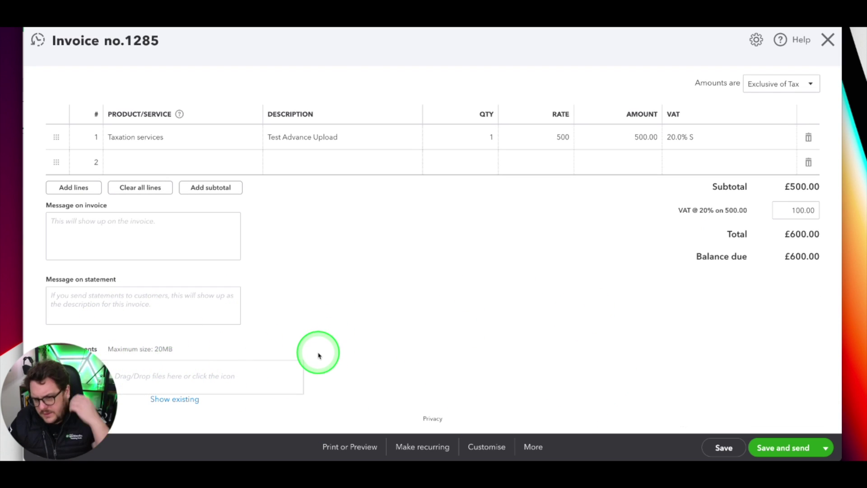
scroll(534, 335, up, 5)
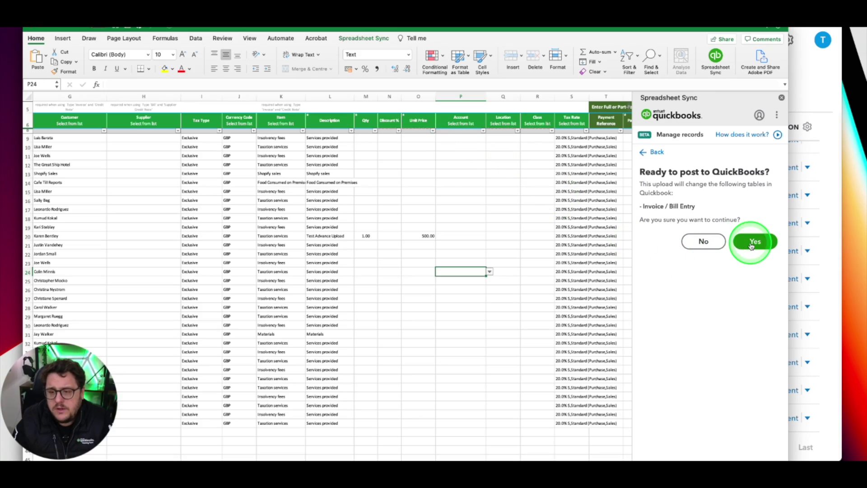
Return to the record setup in Excel, choose Journal Entries as the record type and open its template
click(653, 150)
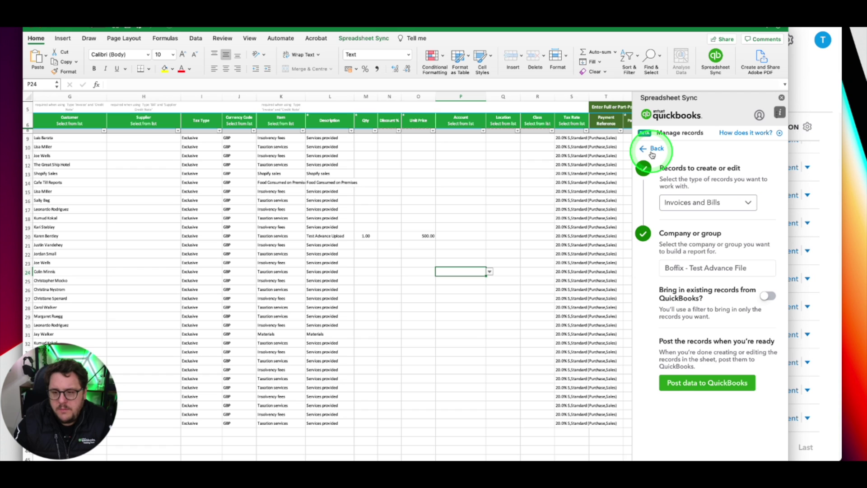
click(746, 201)
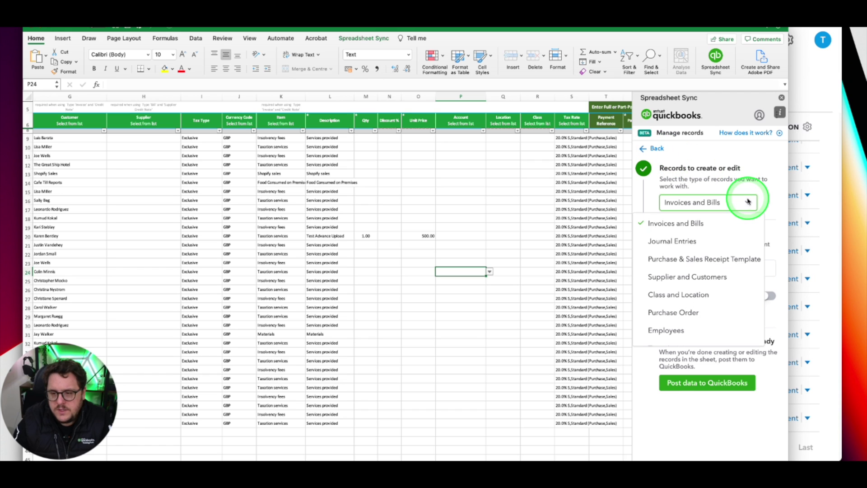
click(708, 244)
click(697, 398)
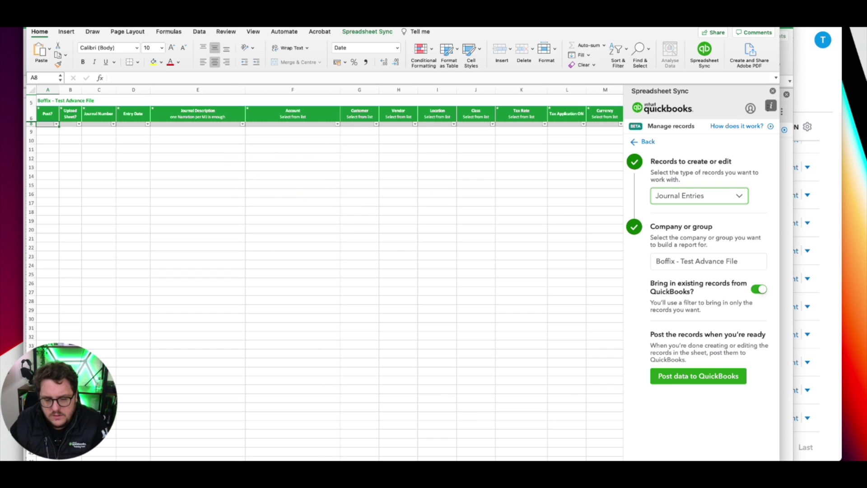
Switch to QuickBooks Online and start a new journal entry with a 1,500.00 debit to Working in Progress
key(super+Tab)
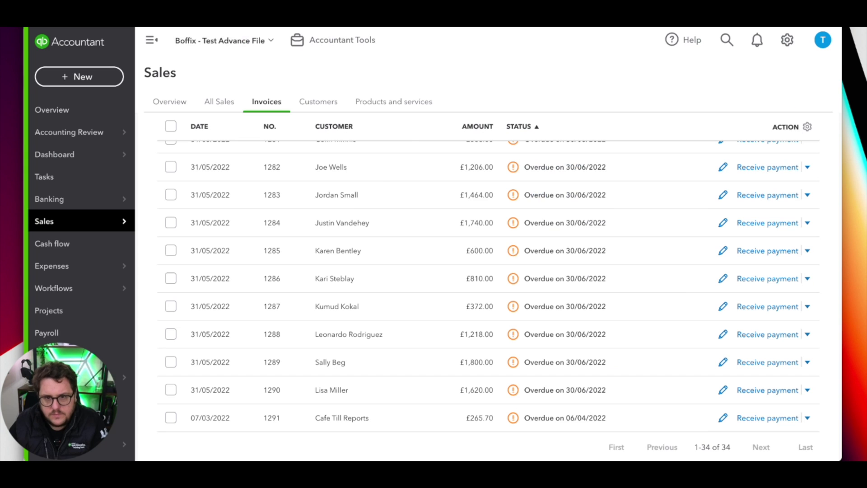
click(37, 79)
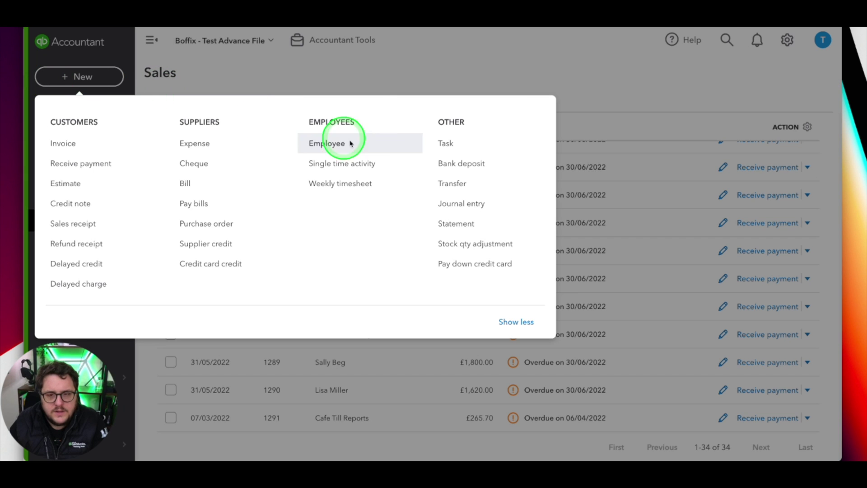
click(453, 184)
click(467, 204)
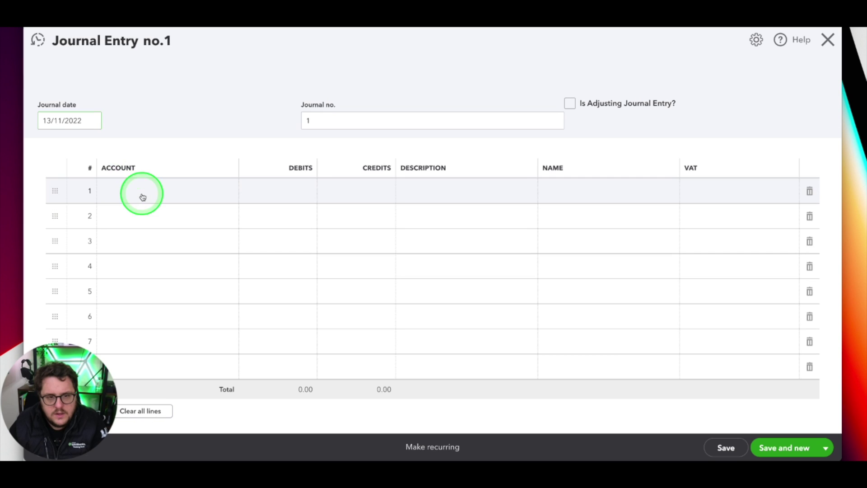
click(141, 194)
text(worki)
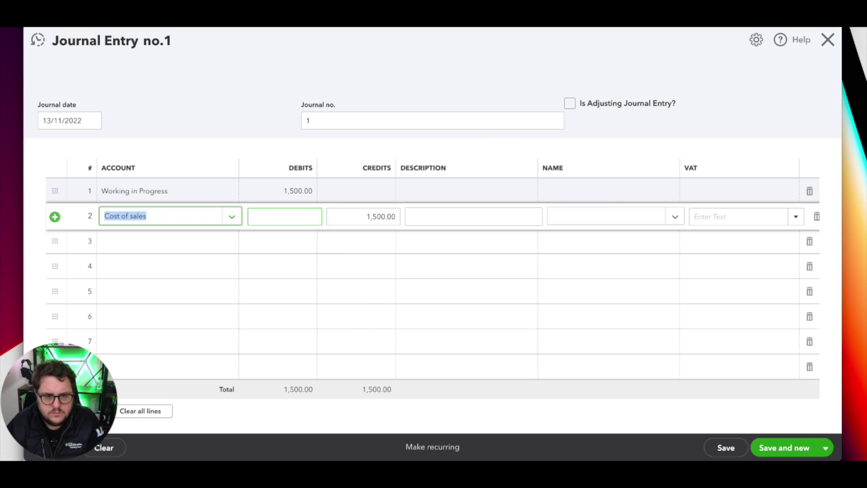
Set the second journal line's account to Sales, save the journal entry and switch back to Excel
text(sales)
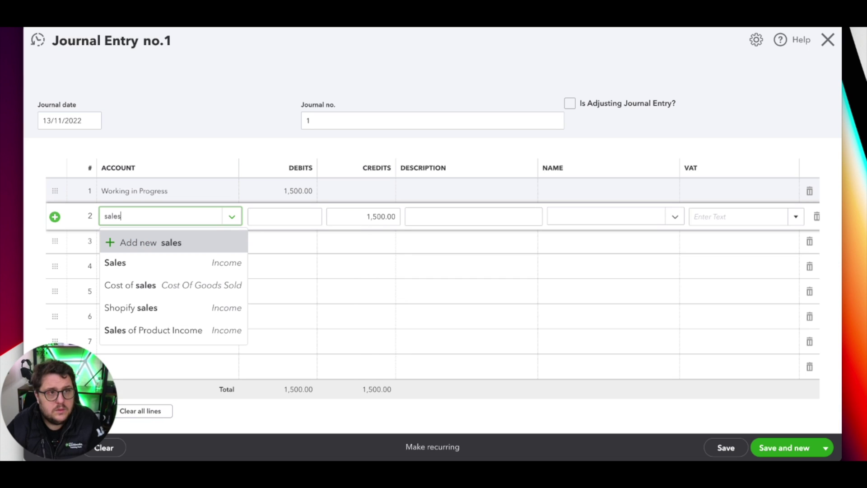
key(Down)
key(Down)
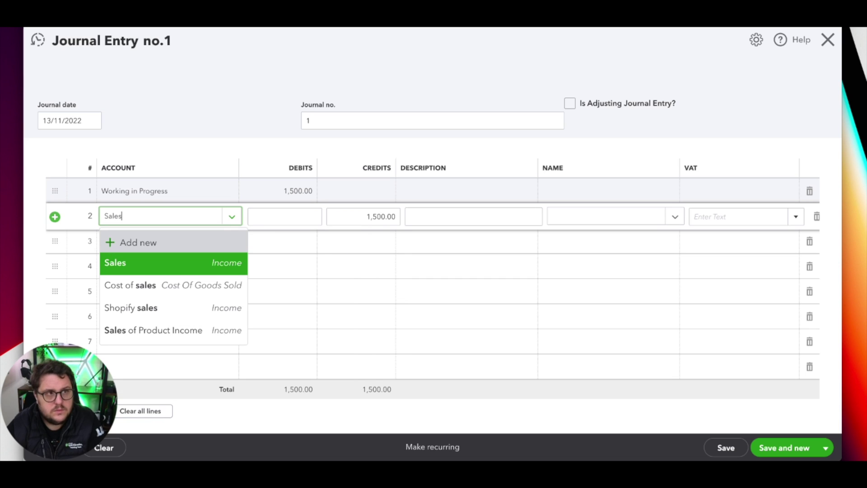
key(Tab)
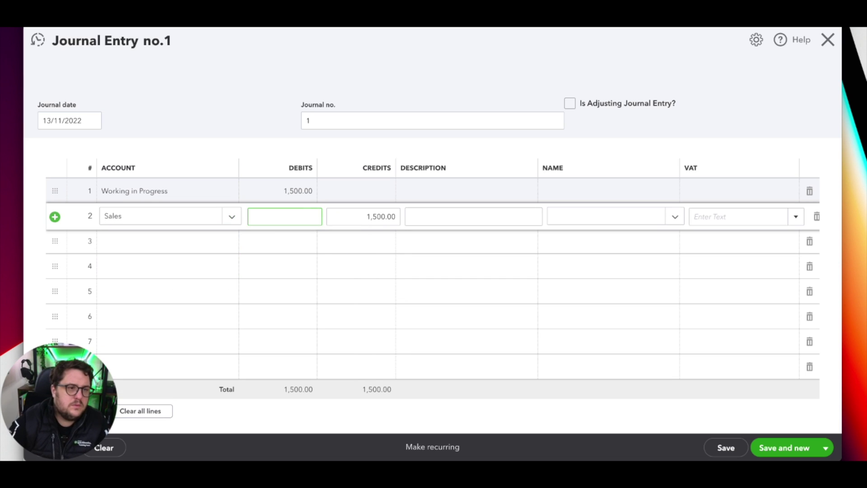
click(781, 445)
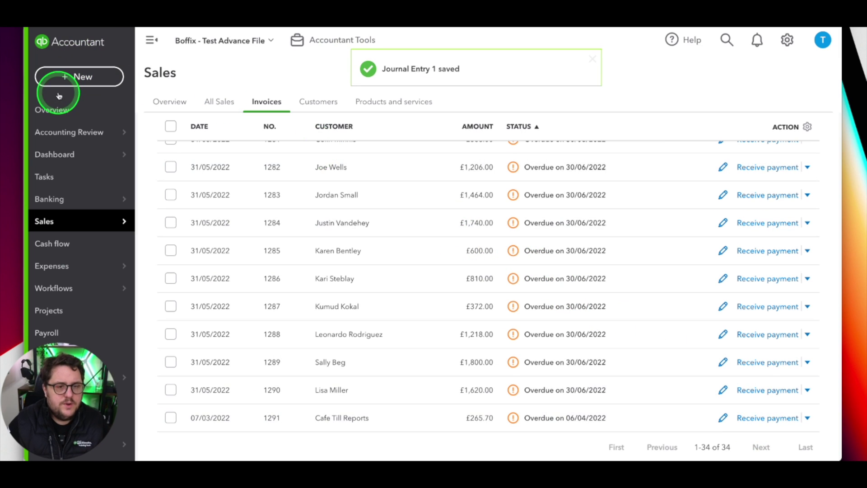
click(170, 151)
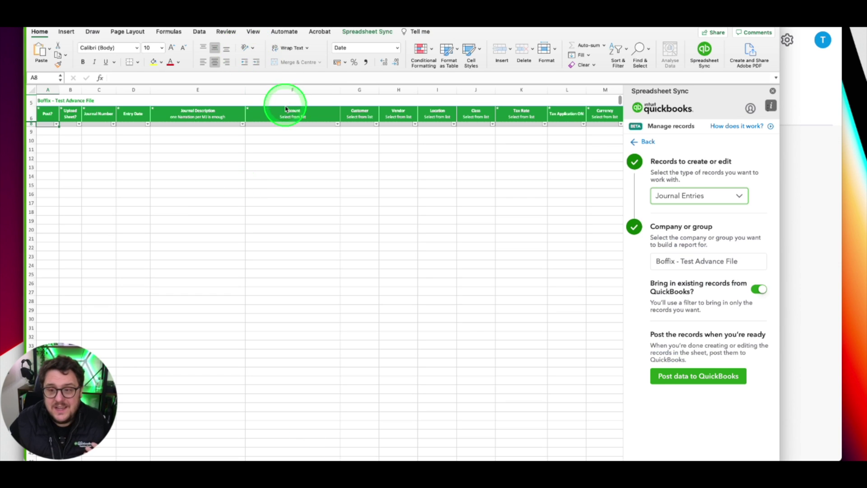
Turn on bringing in existing records and load the existing journal entries from QuickBooks into the template
click(309, 156)
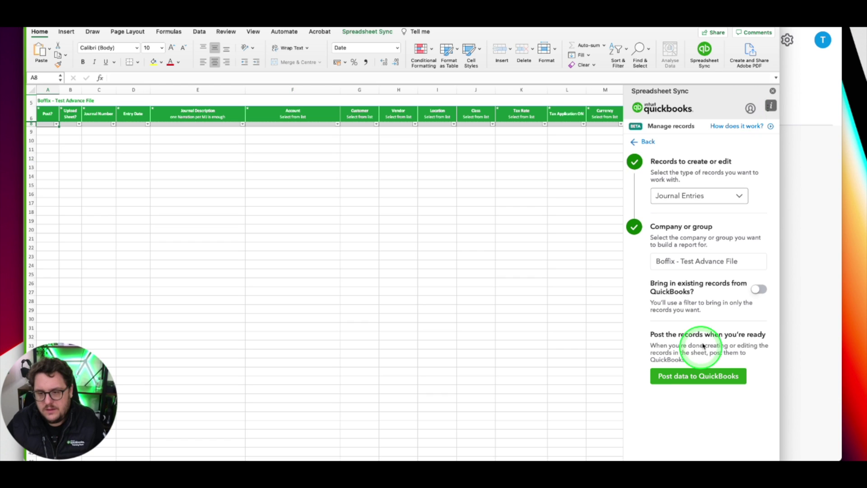
click(758, 289)
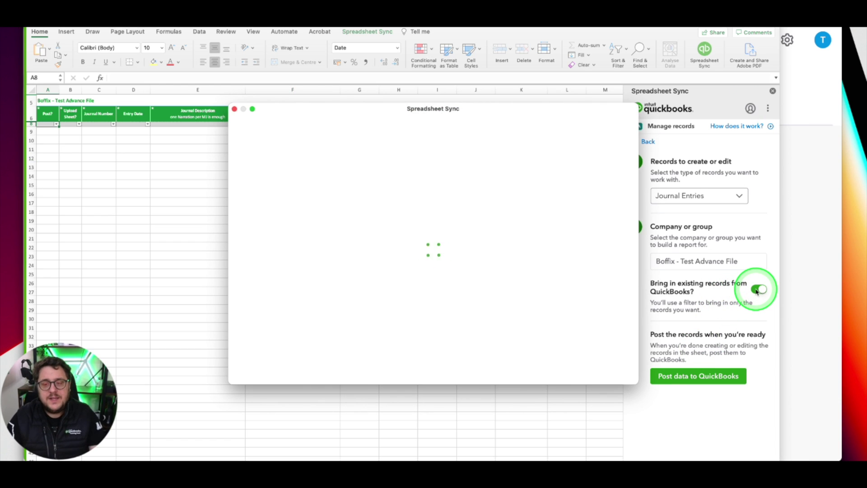
click(603, 328)
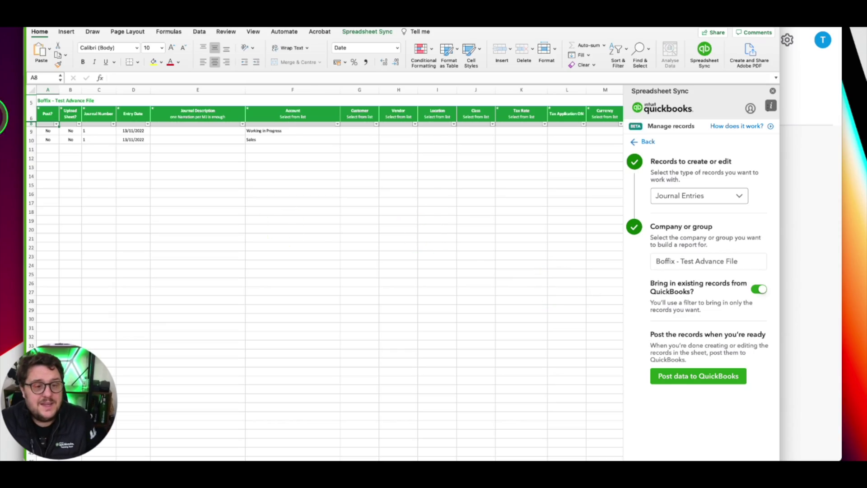
Examine the imported journal lines across the template, checking how the Currency, Debit, Credit and QBO Edit ID columns are filled
click(58, 145)
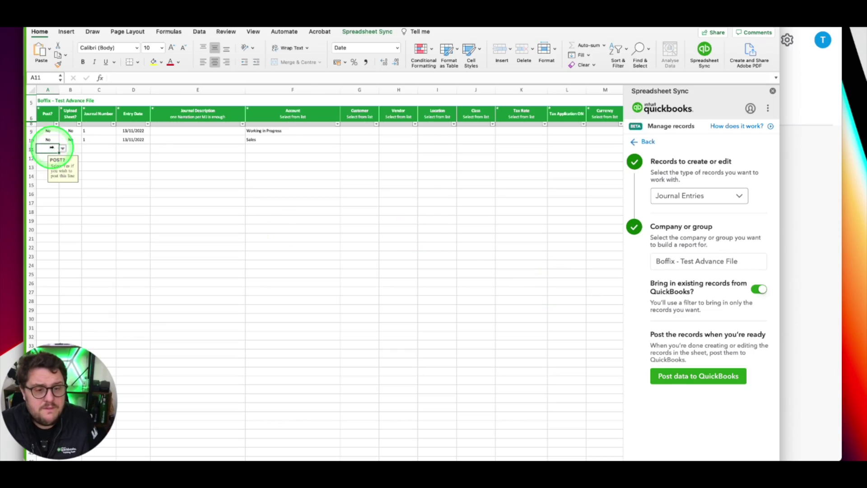
click(147, 167)
scroll(155, 148, right, 1)
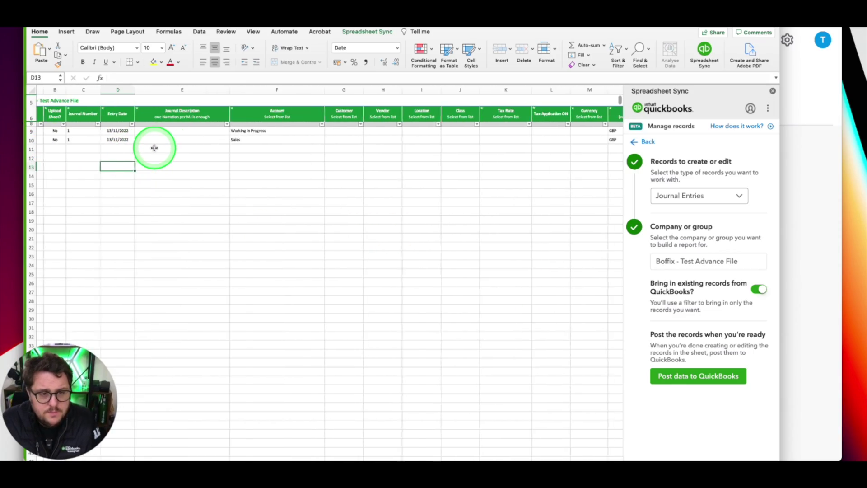
scroll(153, 145, left, 1)
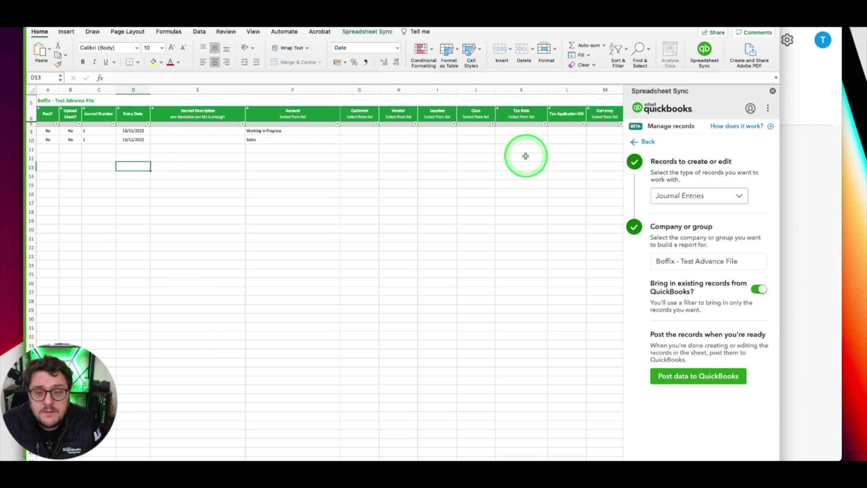
scroll(520, 154, right, 4)
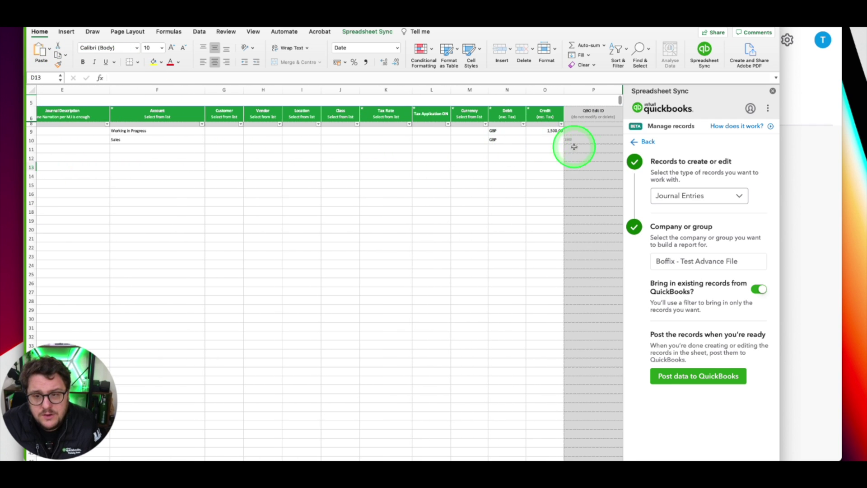
click(504, 131)
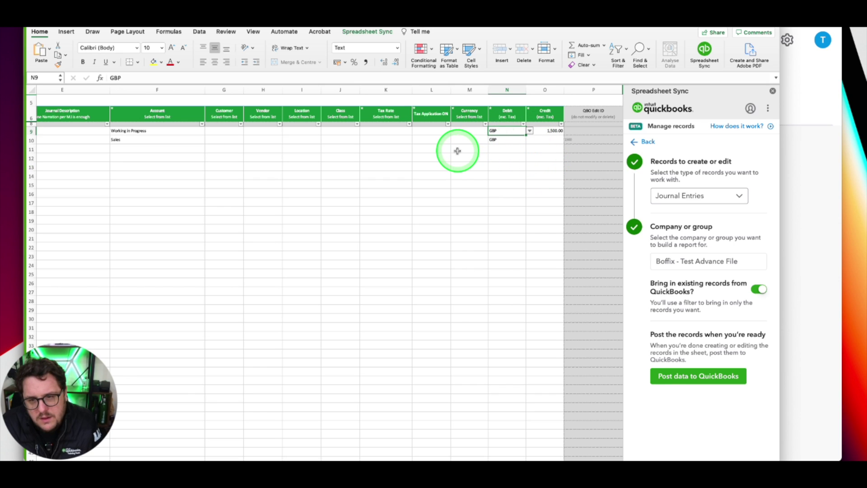
click(452, 133)
click(506, 158)
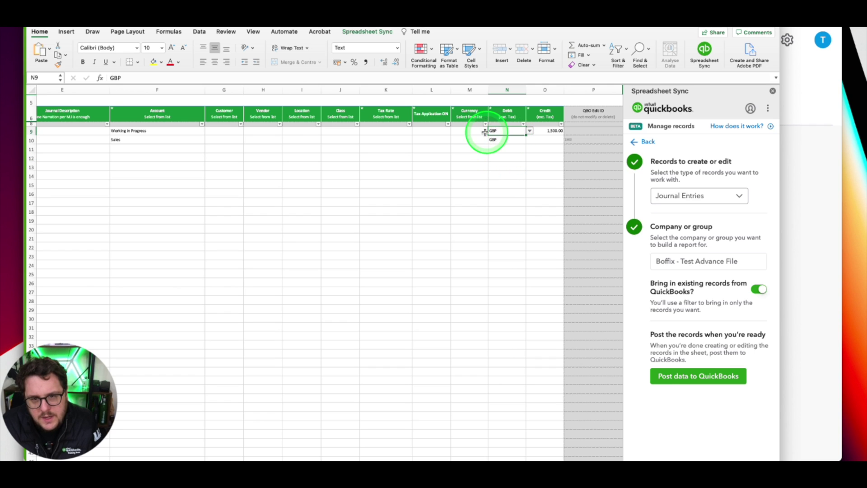
click(460, 135)
scroll(429, 156, left, 5)
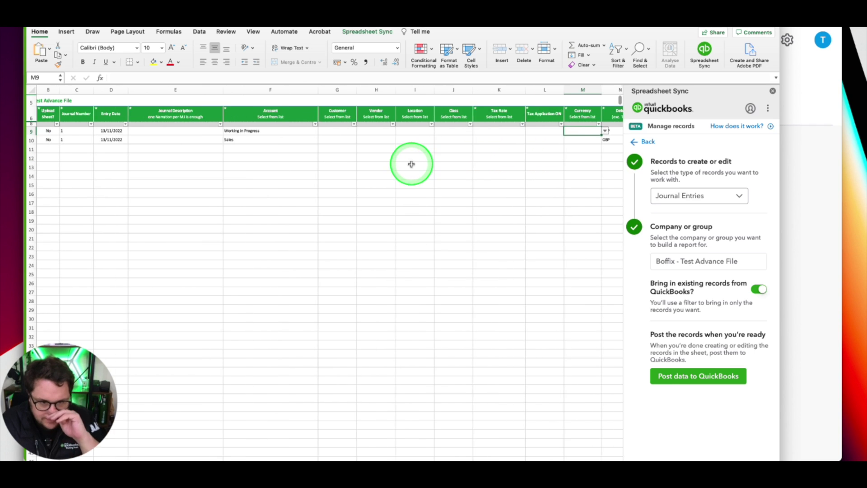
Start a new journal line in row 11 with Post and Upload Sheet set to Yes, journal number 2 and entry date 13/11/2022
click(49, 149)
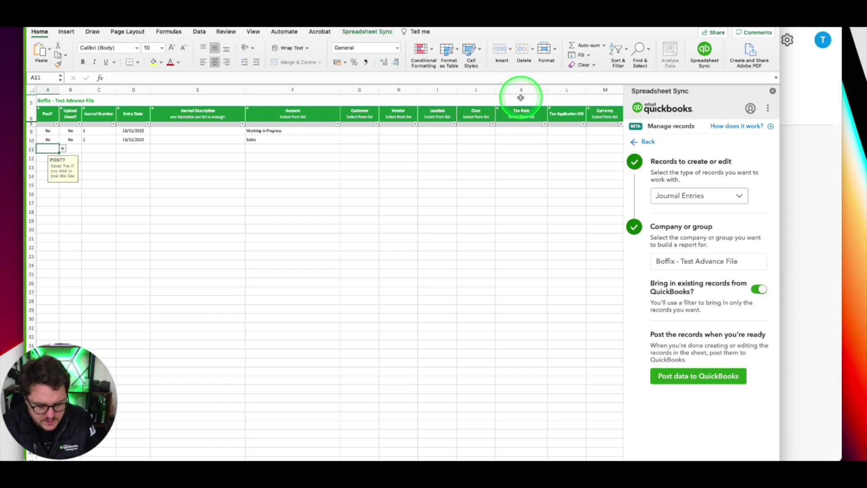
key(Tab)
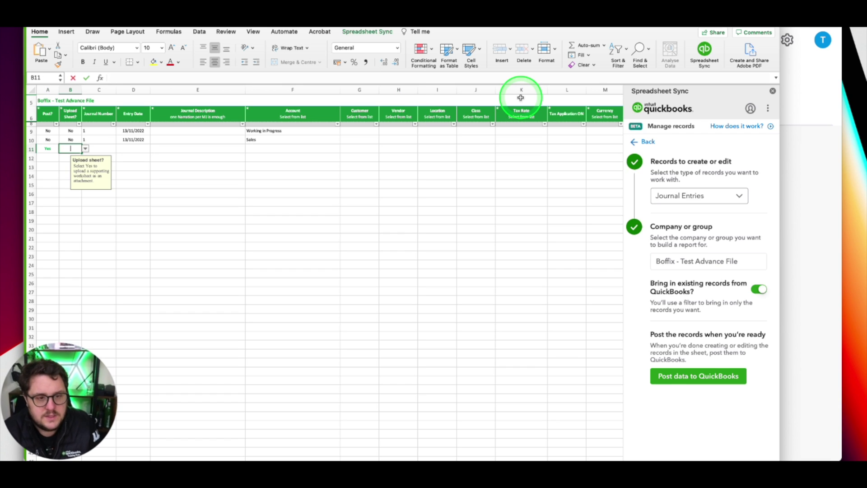
text(Yes)
key(Tab)
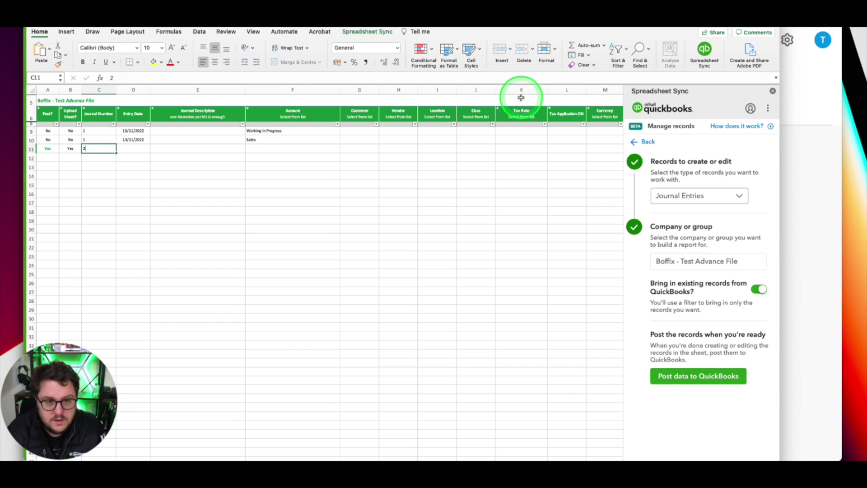
text(13)
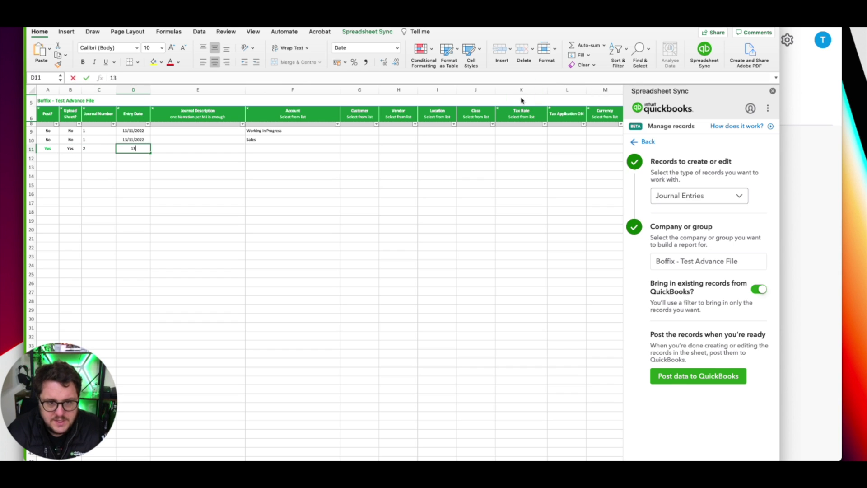
text(-)
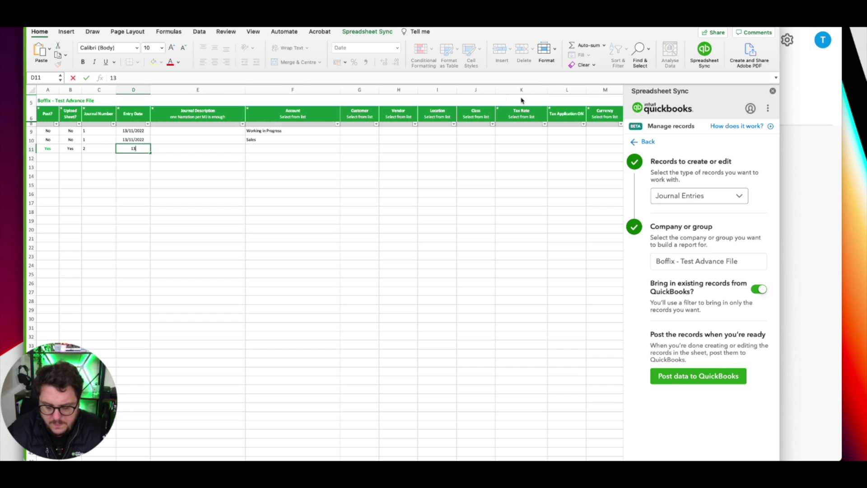
text(11/2022)
key(Tab)
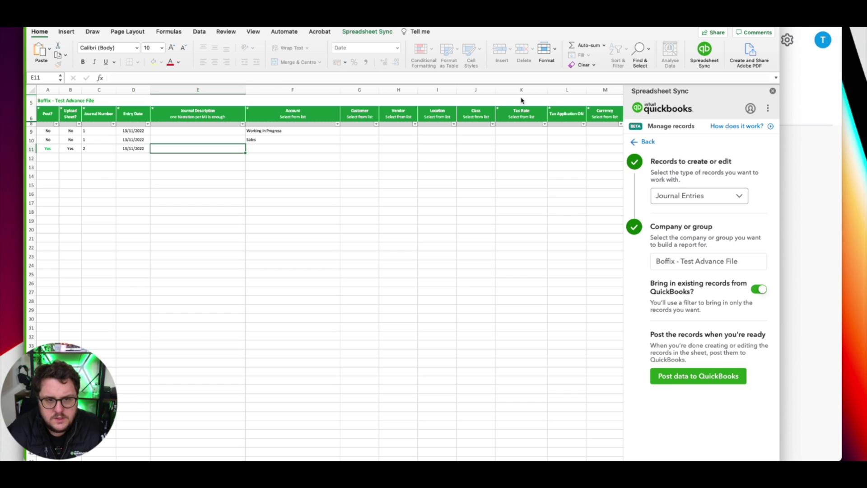
Set row 11's account to Working in Progress and enter 500.00 in its Credit column
key(Tab)
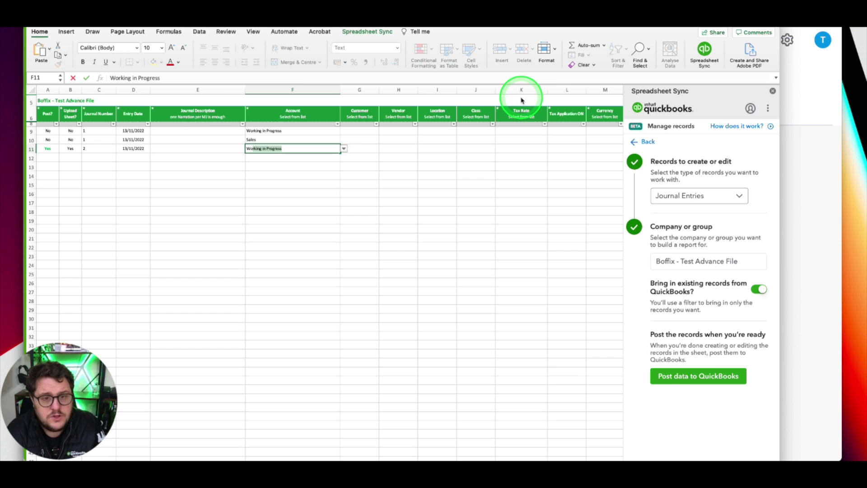
text(Wo)
key(Return)
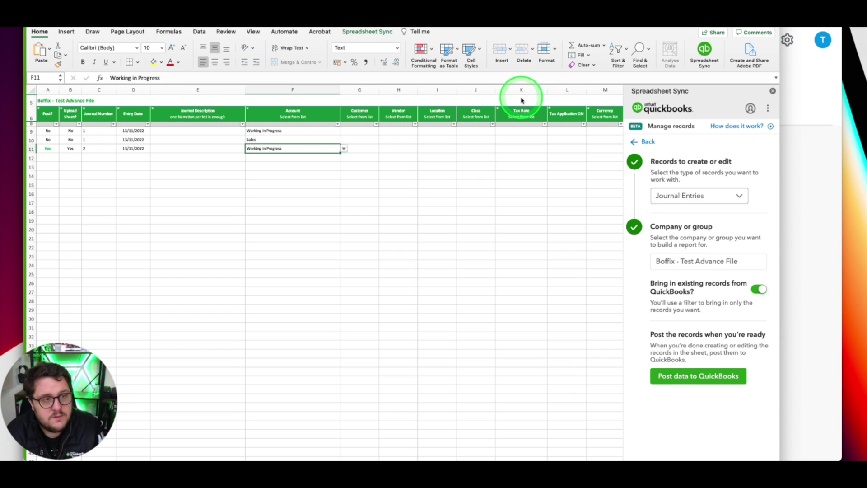
key(Tab)
key(Tab)
key(Tab)
key(Tab)
key(Tab)
key(Tab)
key(Tab)
key(Tab)
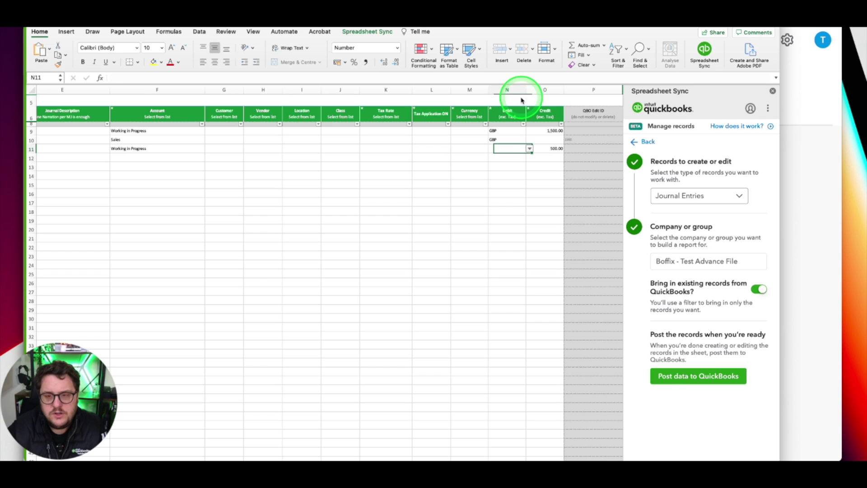
Add a second line in row 12 with journal number 2 and entry date 13/11/2022
key(shift+Tab)
key(shift+Tab)
key(shift+Tab)
key(shift+Tab)
key(shift+Tab)
key(shift+Tab)
key(shift+Tab)
key(shift+Tab)
key(shift+Tab)
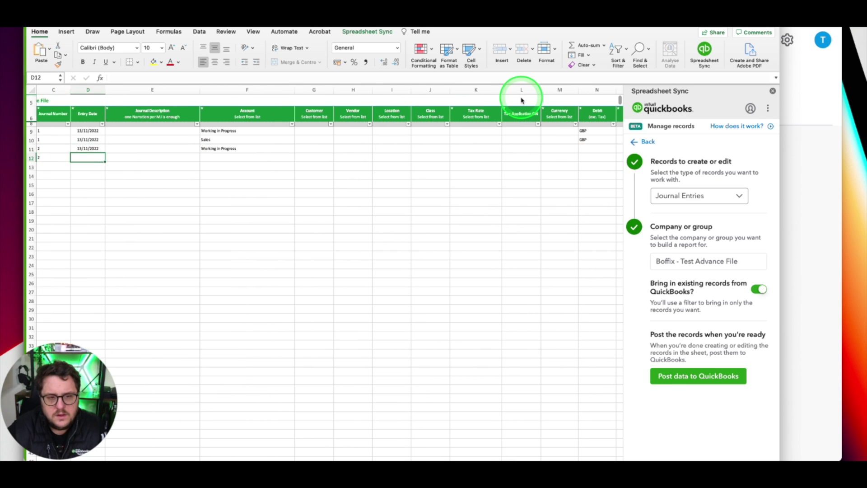
text(13/11/2)
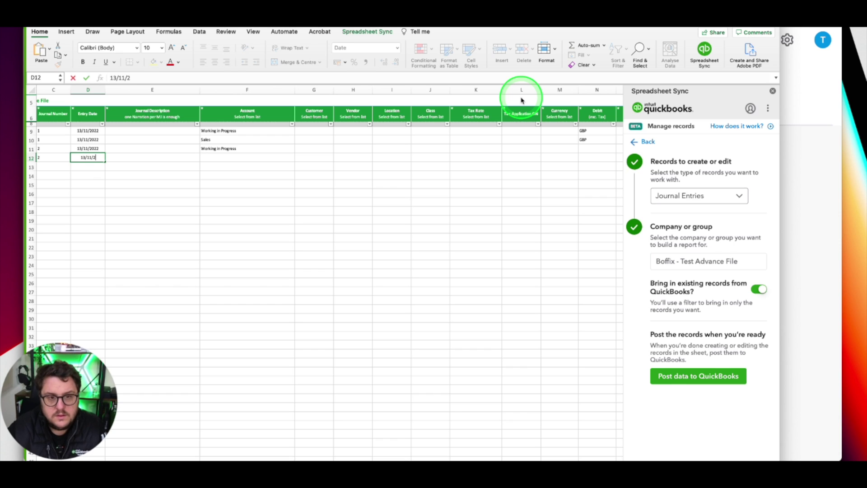
text(022)
Set row 12's account to Sales, correcting any rejected account names
key(Tab)
key(Tab)
text(Aalesa)
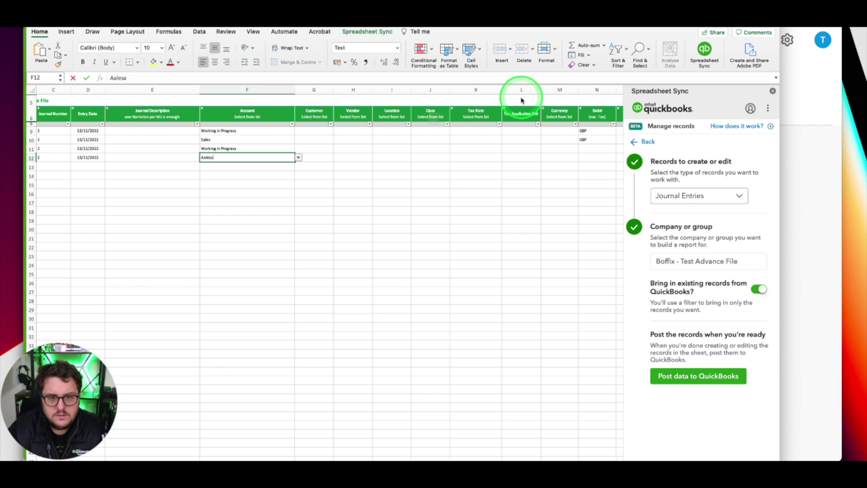
key(Return)
key(Escape)
text(=)
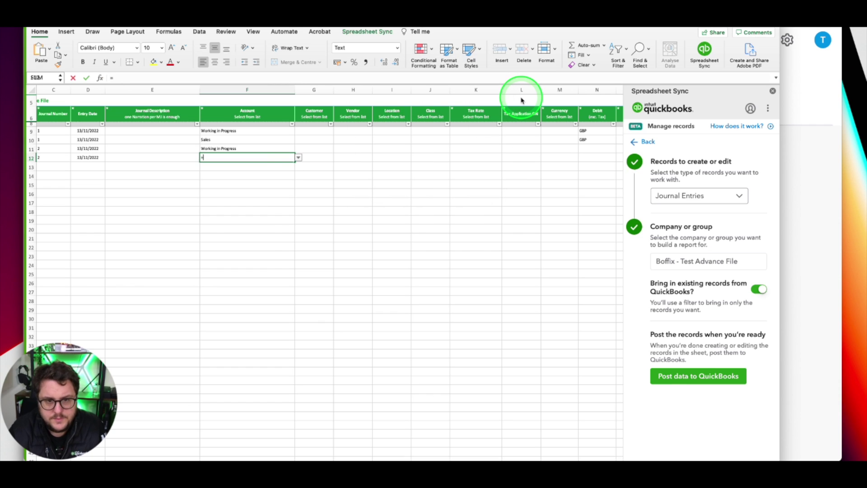
key(BackSpace)
text(Sal)
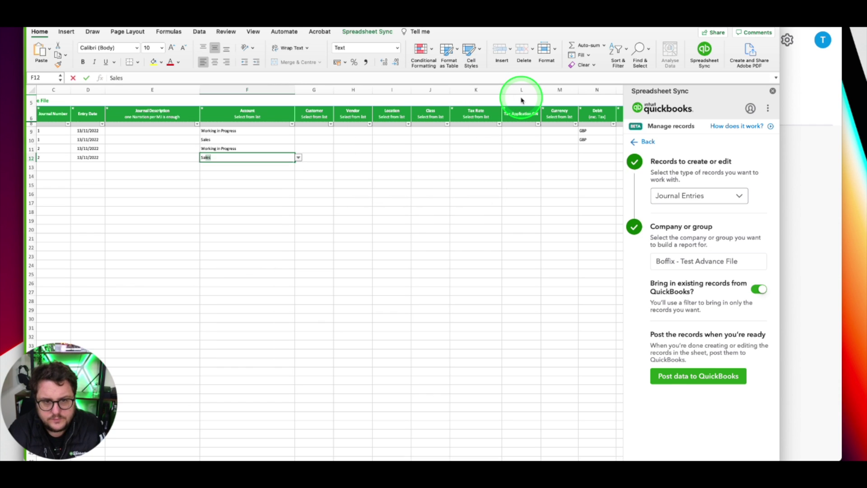
text(e)
key(Return)
key(Return)
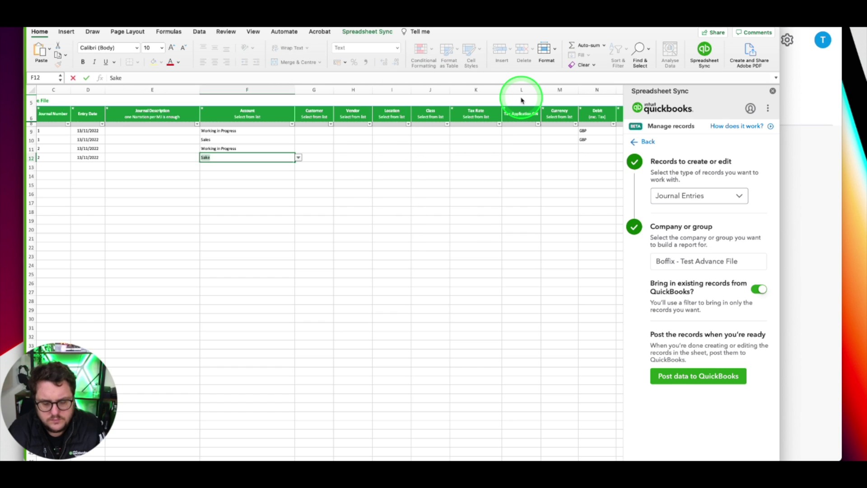
key(Tab)
Try to enter 500 in the Debit column of the Sales line in row 12
key(Tab)
key(Tab)
key(Tab)
key(Tab)
key(Tab)
key(Tab)
key(Tab)
key(Tab)
key(Tab)
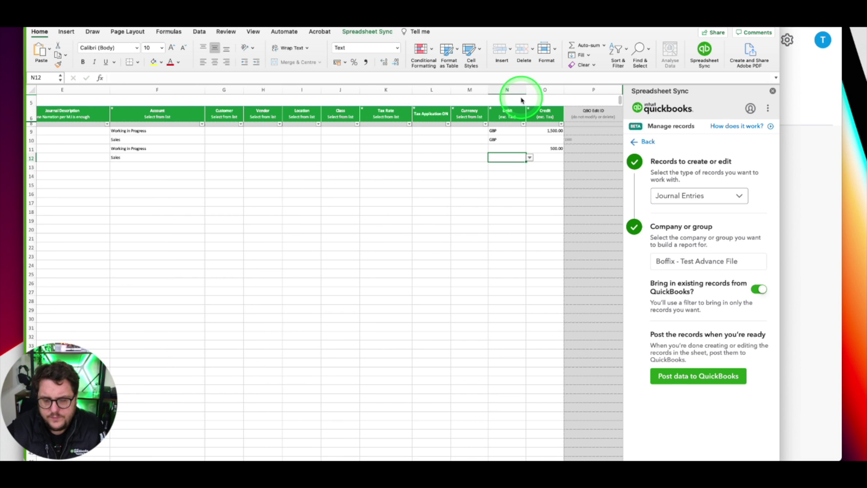
key(Return)
key(Return)
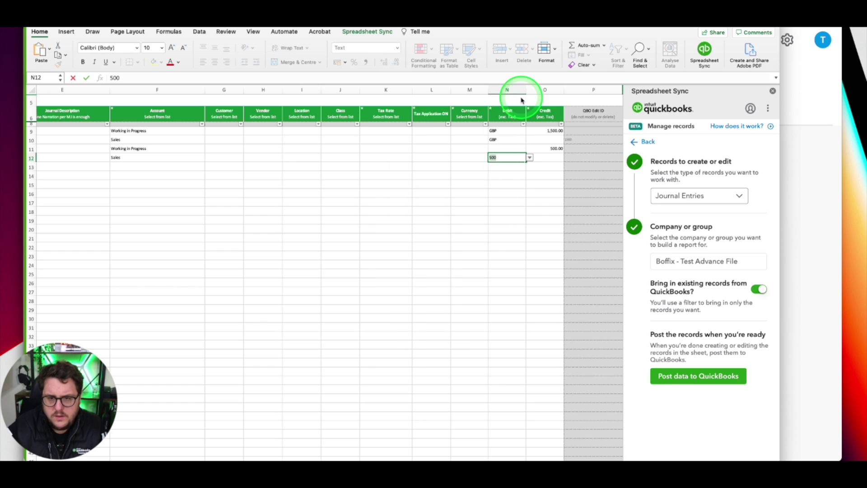
key(Return)
key(Return)
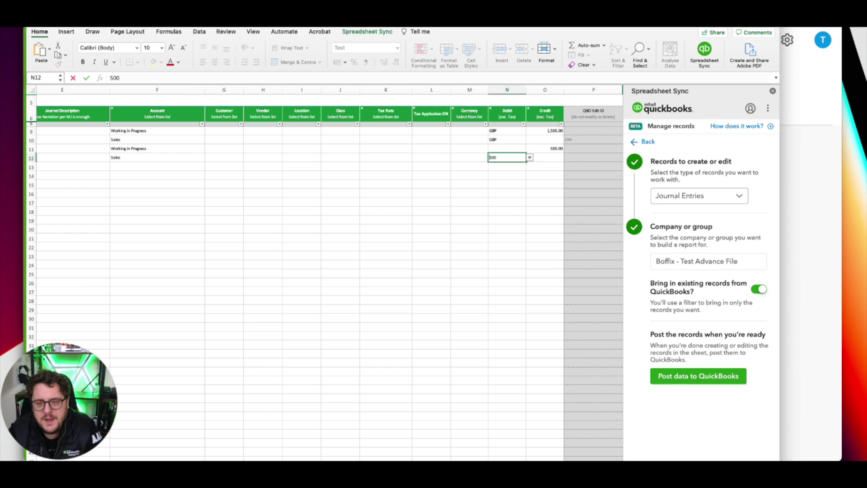
key(Return)
key(Return)
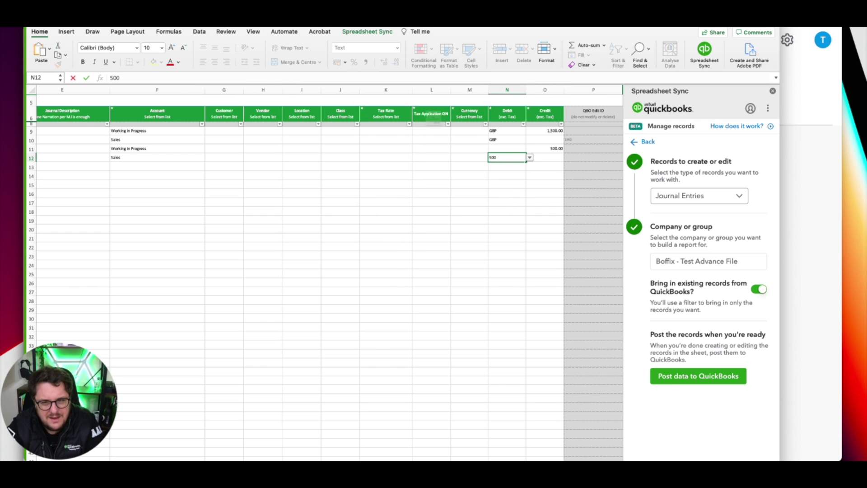
key(Return)
key(Escape)
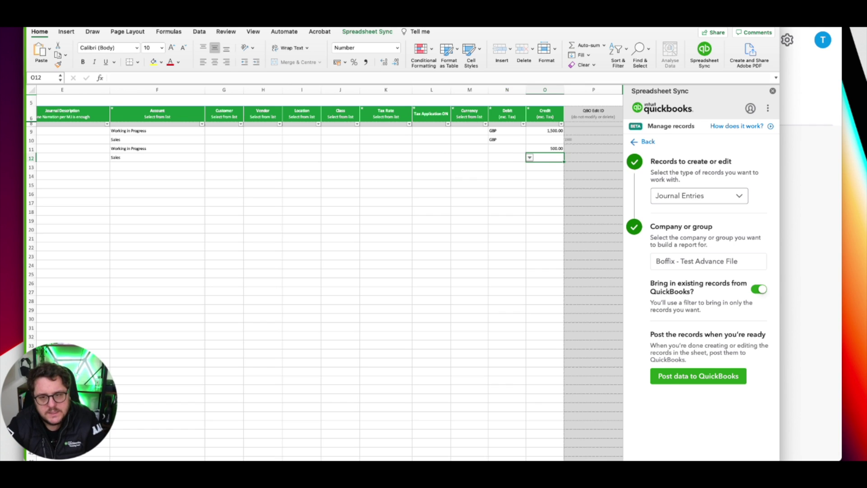
Enter 500 in row 12's QBO Edit ID column and set that line's Post and Upload Sheet values to Yes
click(593, 157)
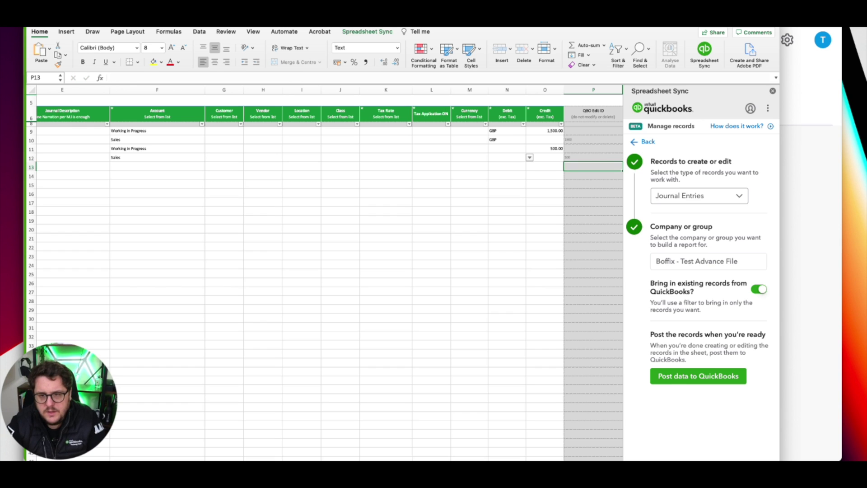
key(Left)
key(Left)
key(Left)
key(Left)
key(Left)
key(Left)
key(Left)
key(Left)
key(Left)
key(Left)
key(Left)
key(Left)
key(Left)
key(Left)
key(Left)
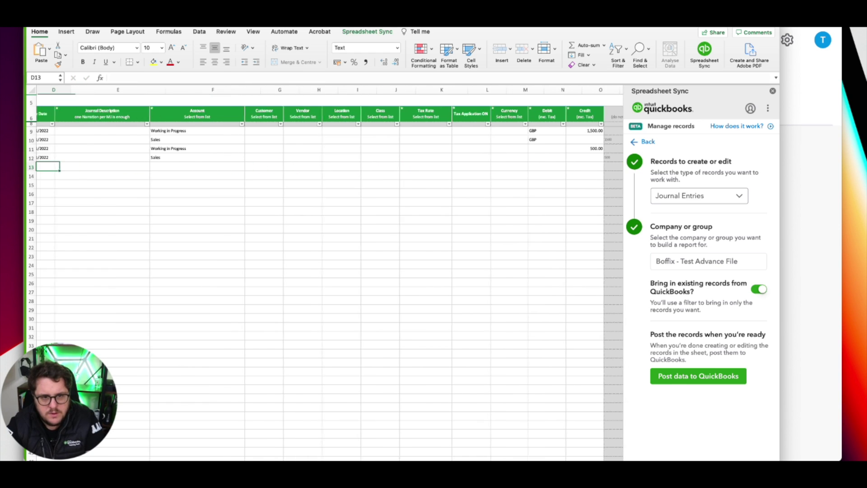
key(Up)
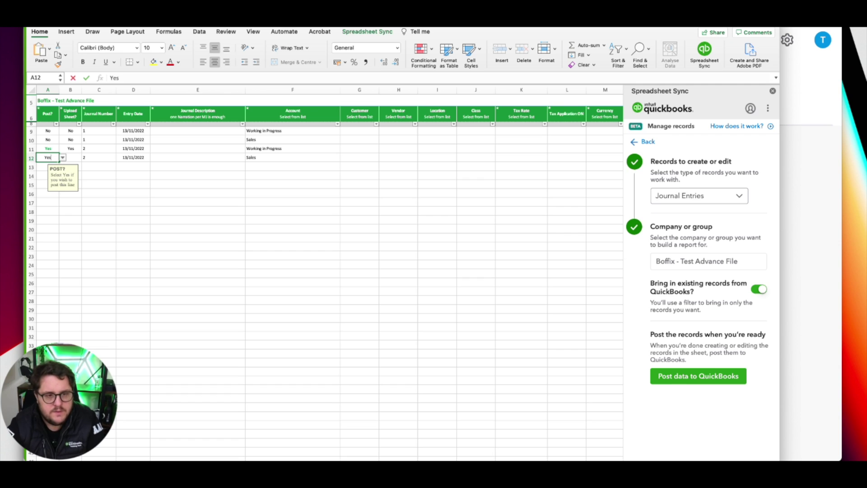
text(Yes)
key(Tab)
key(Tab)
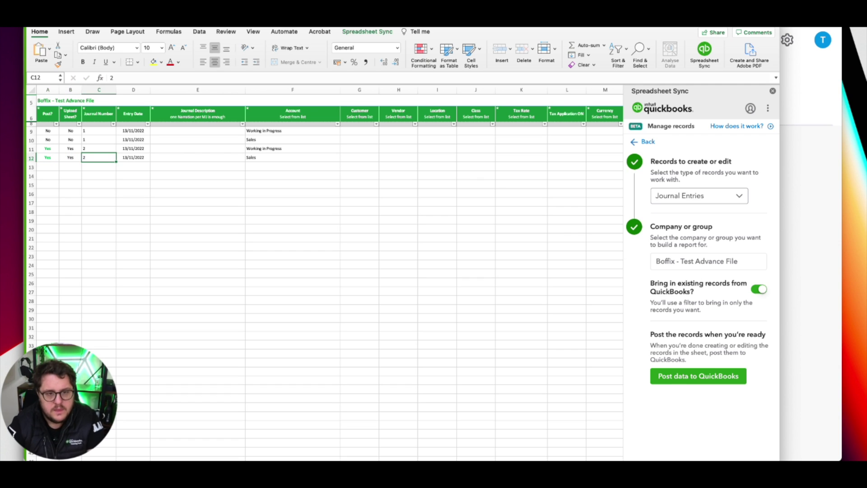
Post the journal data to QuickBooks and confirm the change to the Journal Entry table
scroll(356, 193, right, 5)
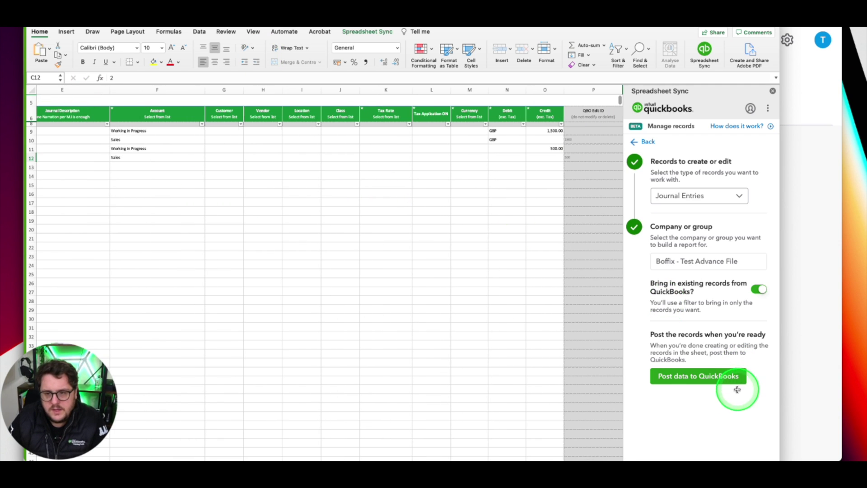
click(705, 376)
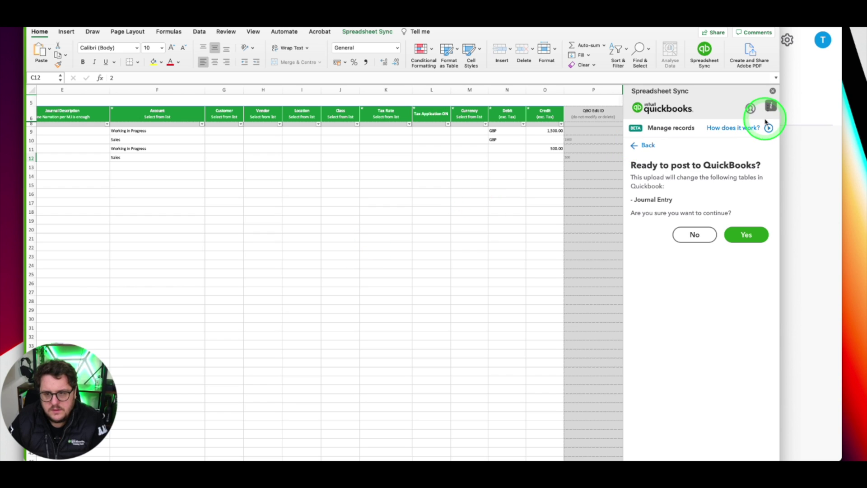
click(750, 235)
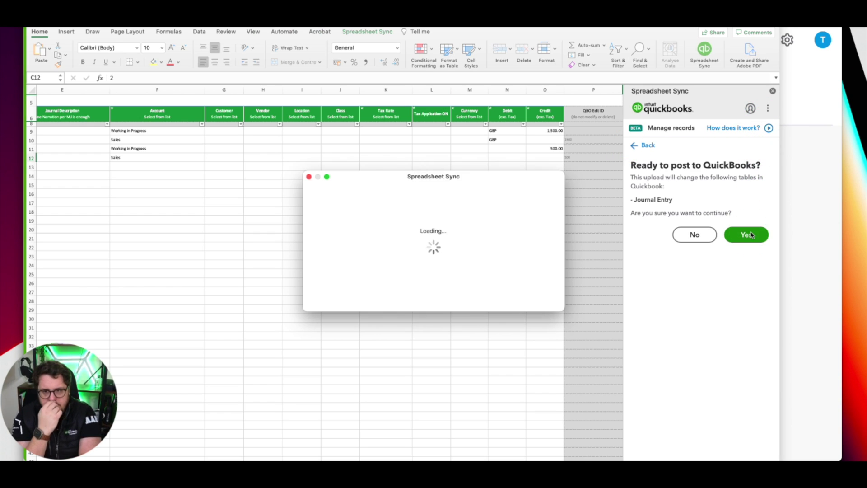